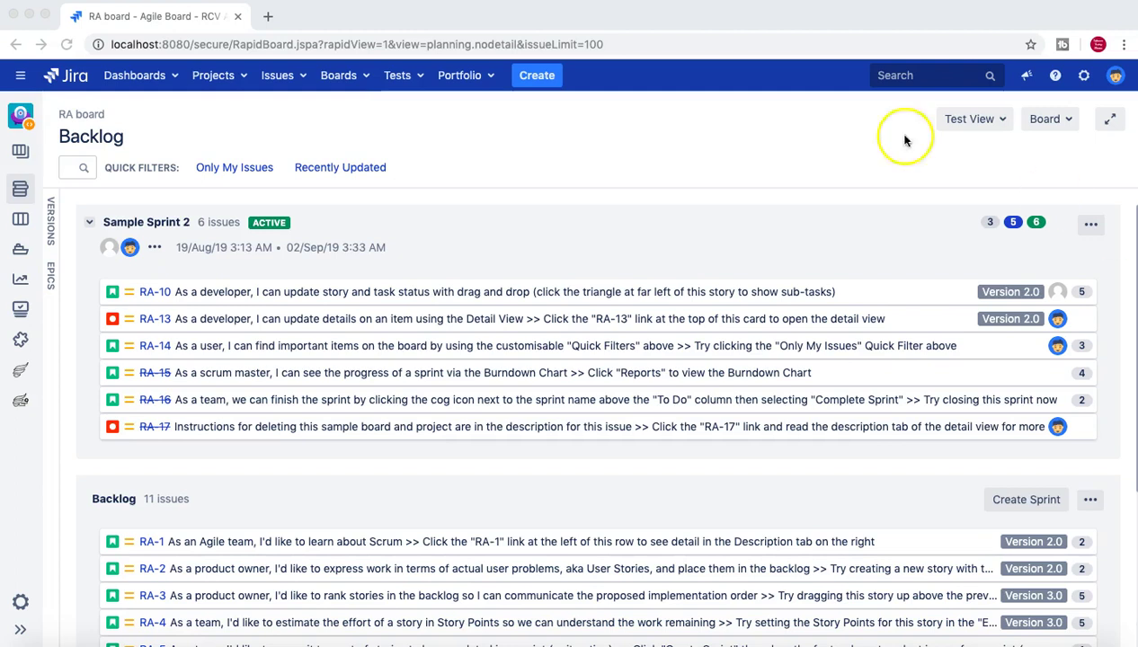
# Open the Jira issues administration and confirm administrator access with the account password.
pyautogui.click(1088, 86)
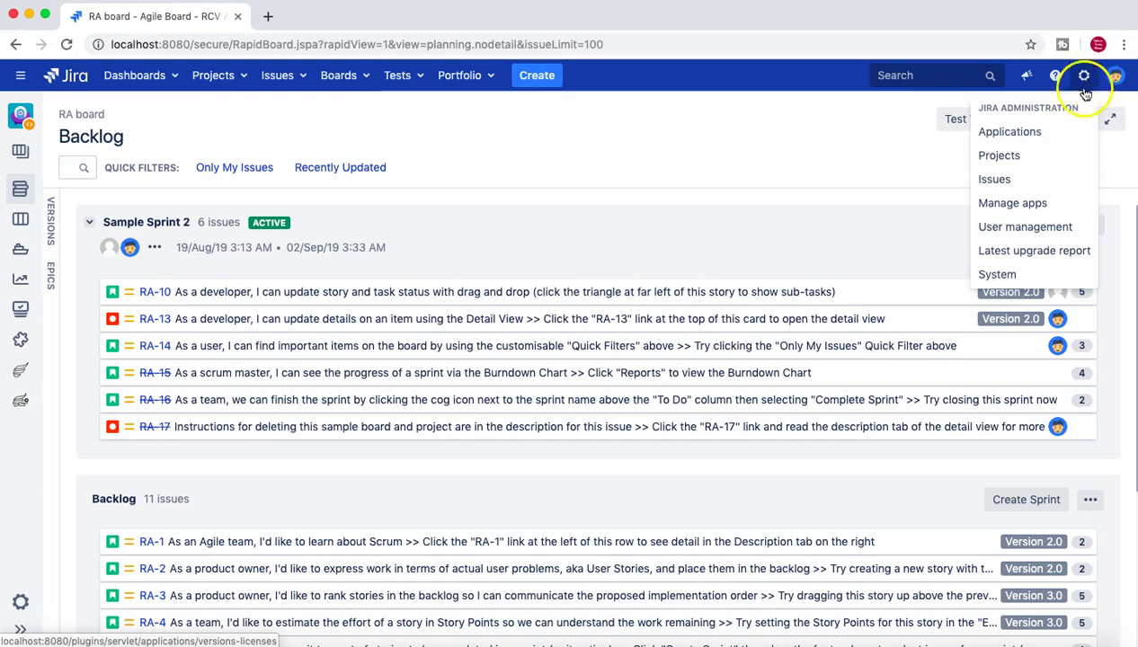
pyautogui.click(1057, 185)
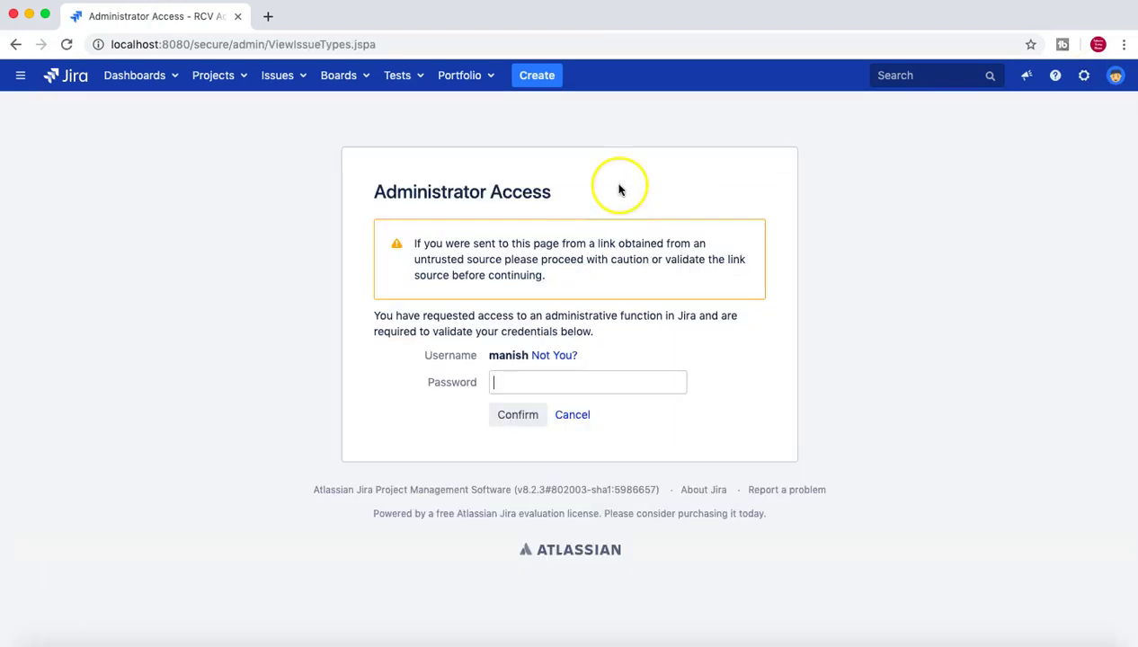
pyautogui.click(520, 377)
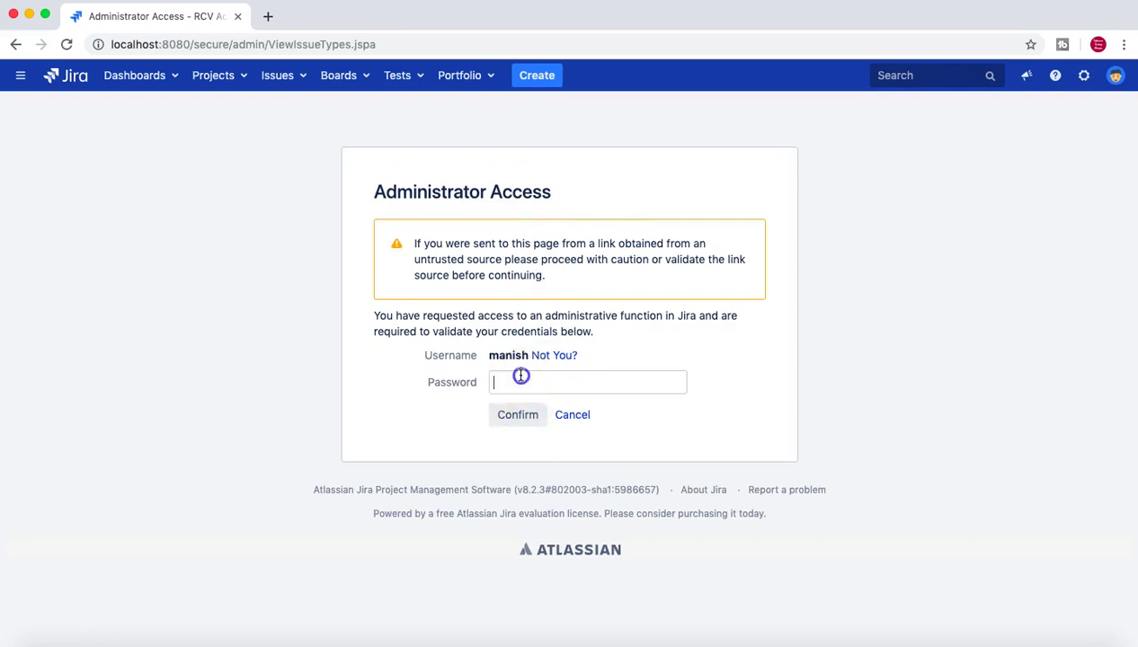
pyautogui.write('••••••••••')
pyautogui.press('Return')
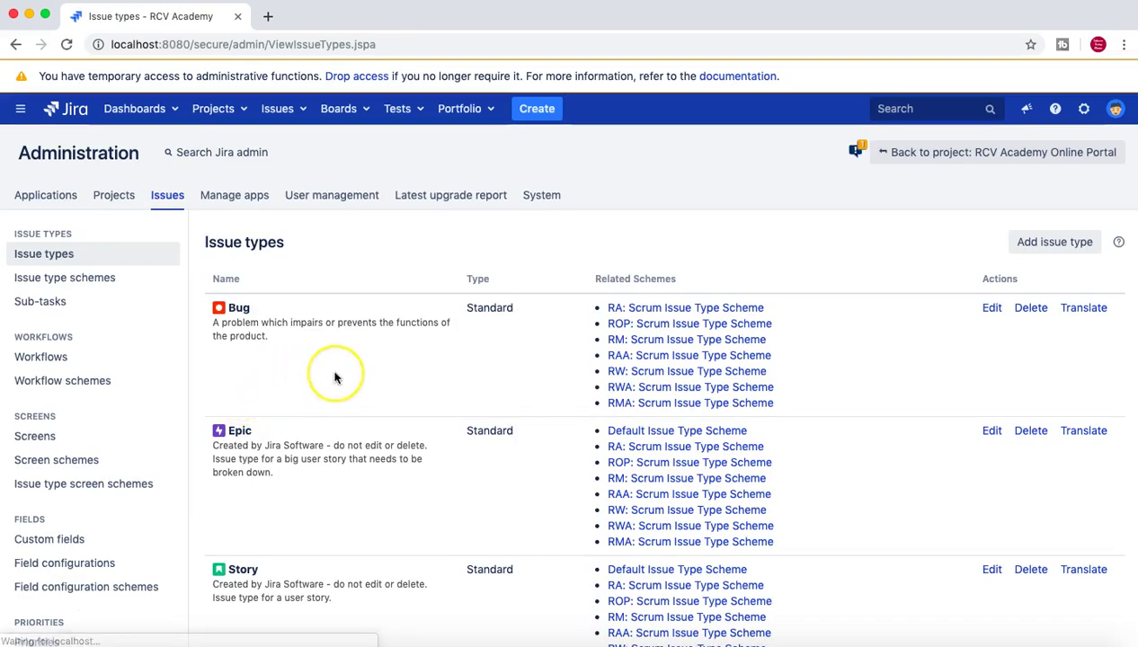
# Open the New software permission scheme and review who is granted the Administer Projects permission.
pyautogui.scroll(-5, 259, 338)
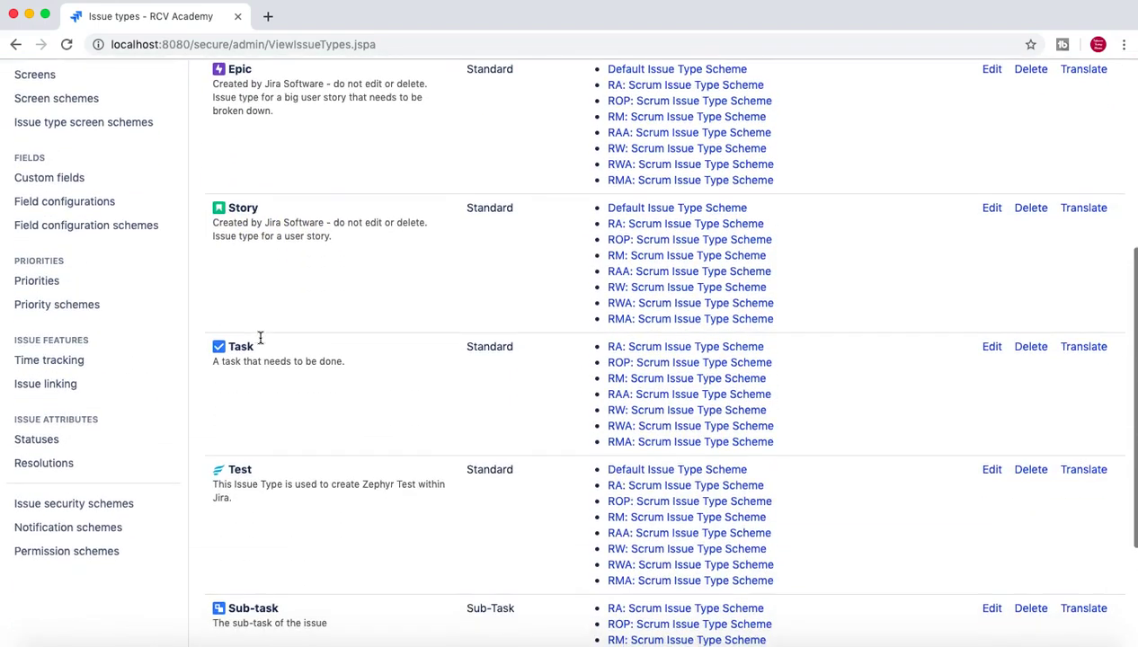
pyautogui.click(95, 550)
pyautogui.scroll(-2, 452, 447)
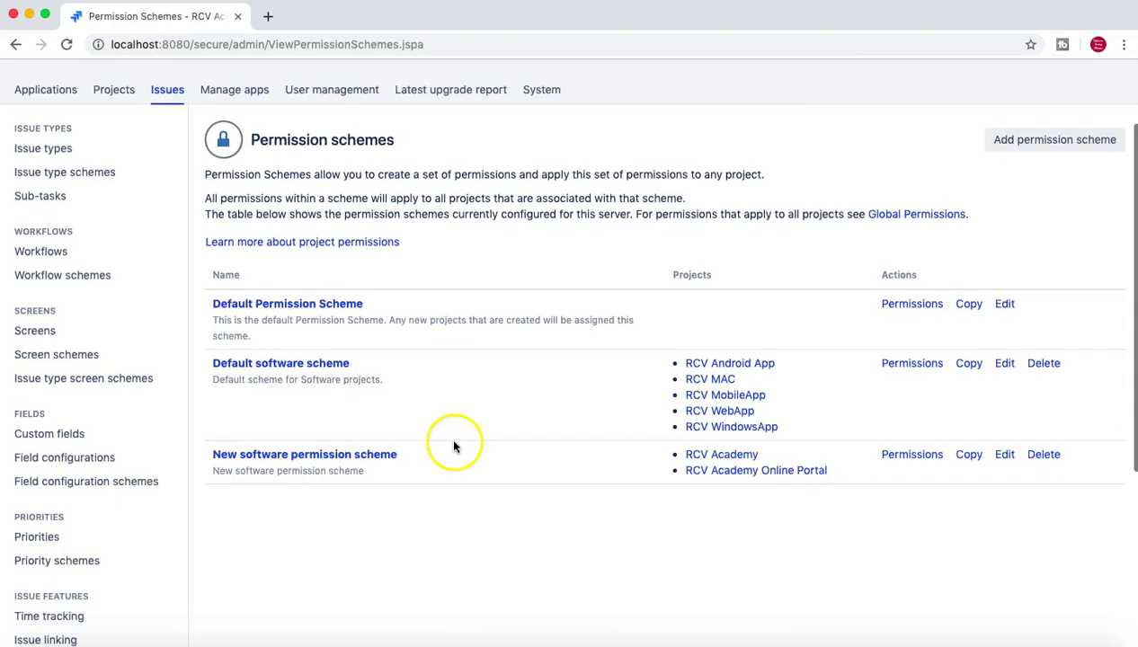
pyautogui.click(310, 457)
pyautogui.scroll(-2, 467, 465)
pyautogui.moveTo(213, 301); pyautogui.dragTo(322, 300)
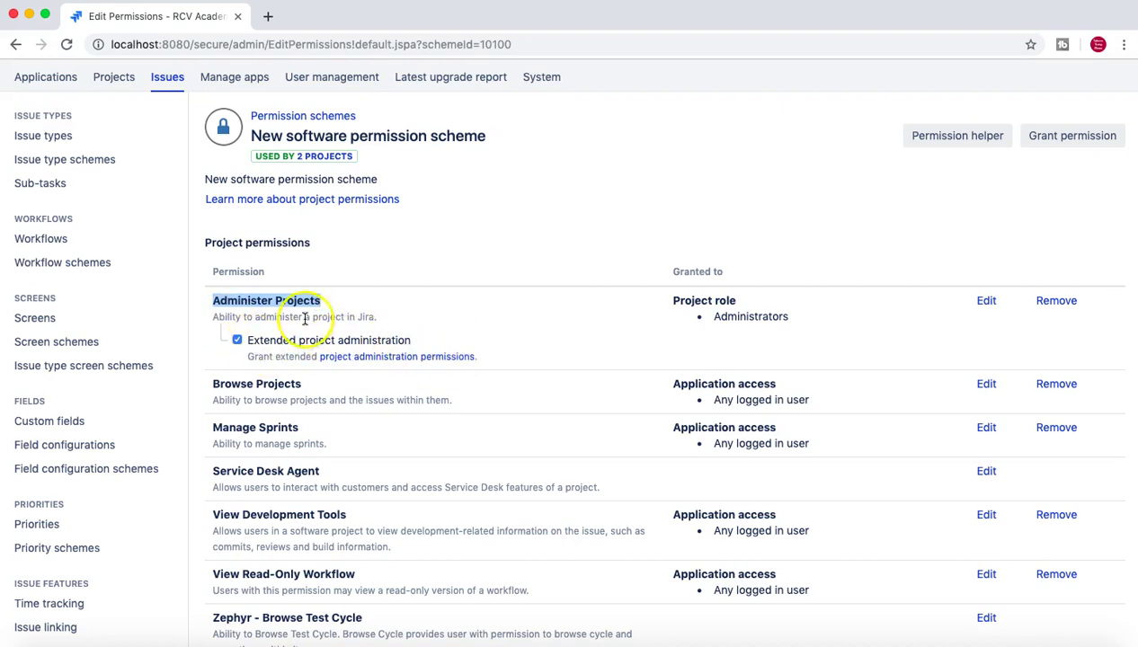
pyautogui.moveTo(713, 316); pyautogui.dragTo(790, 318)
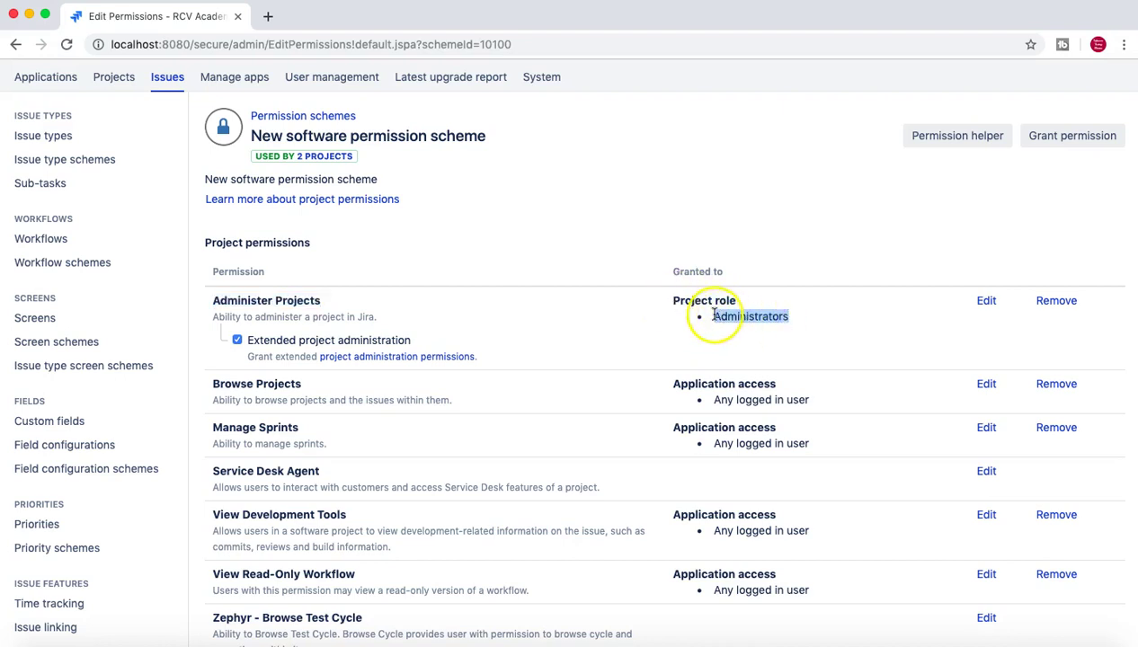
pyautogui.click(714, 316)
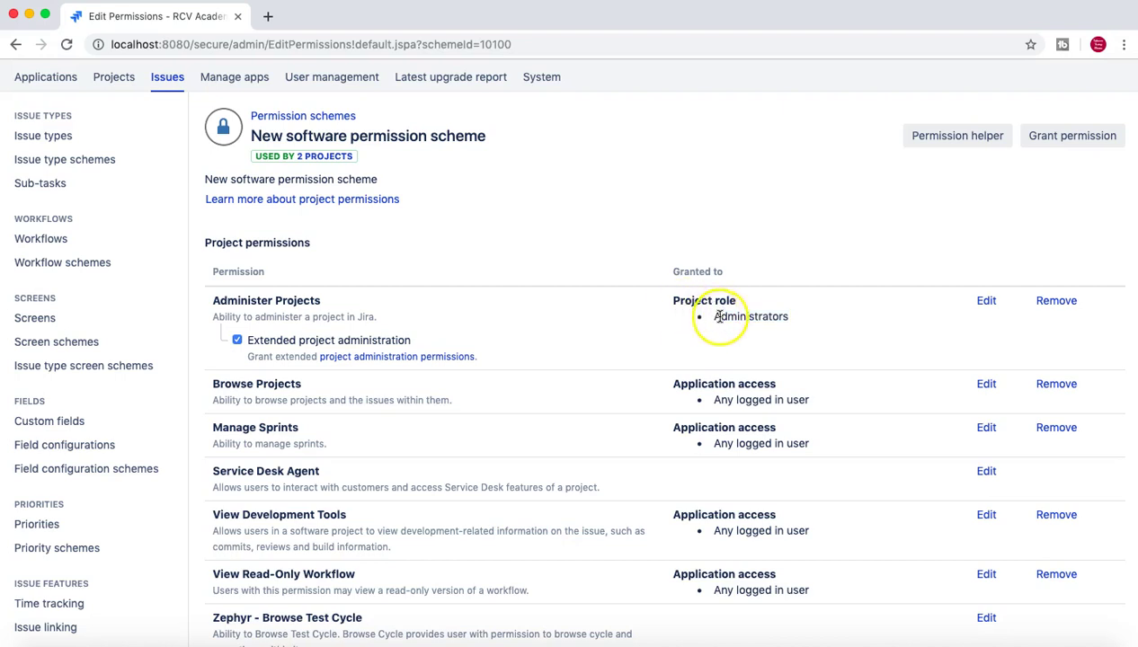
pyautogui.moveTo(715, 317); pyautogui.dragTo(791, 326)
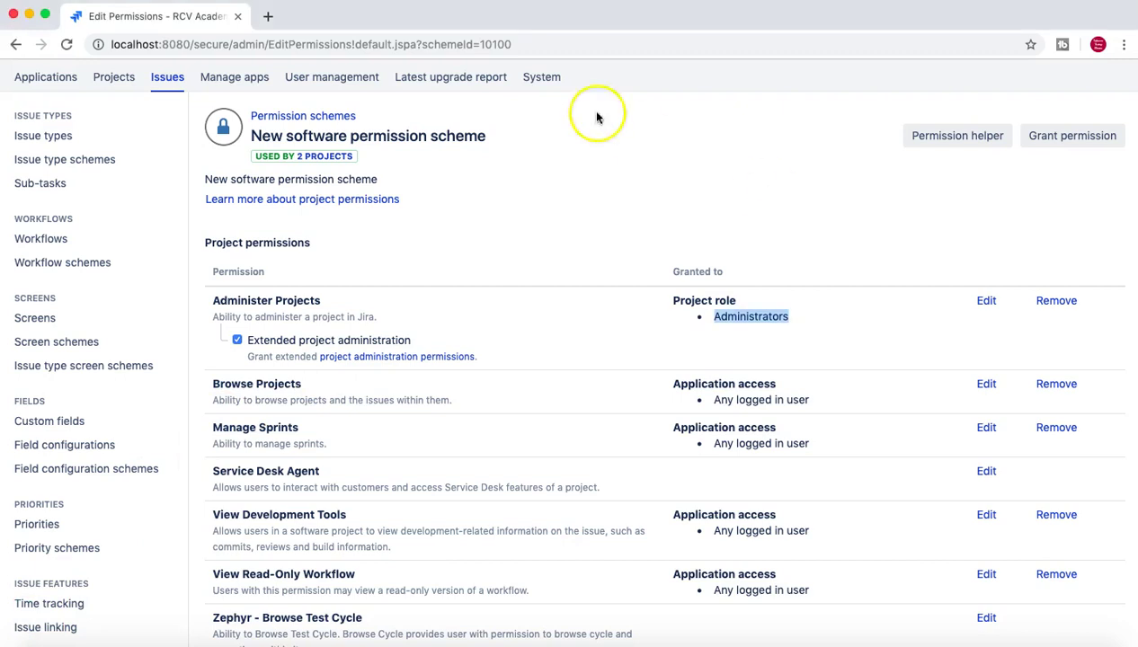
# Search the administration pages for "proj" and open the project roles page.
pyautogui.click(619, 84)
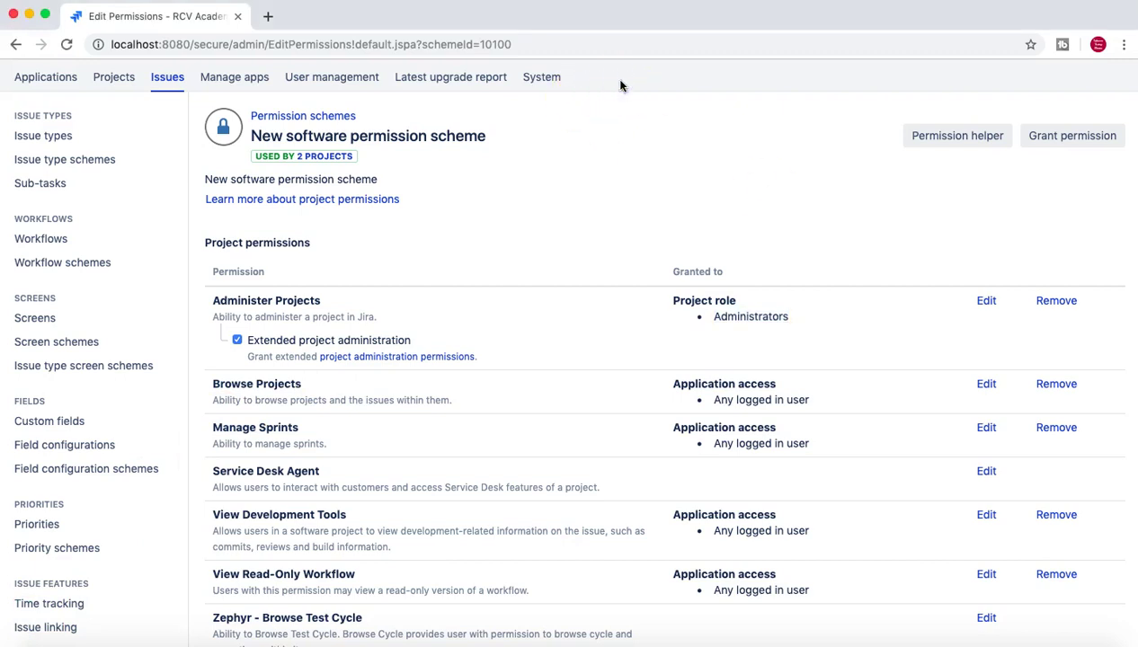
pyautogui.press('.')
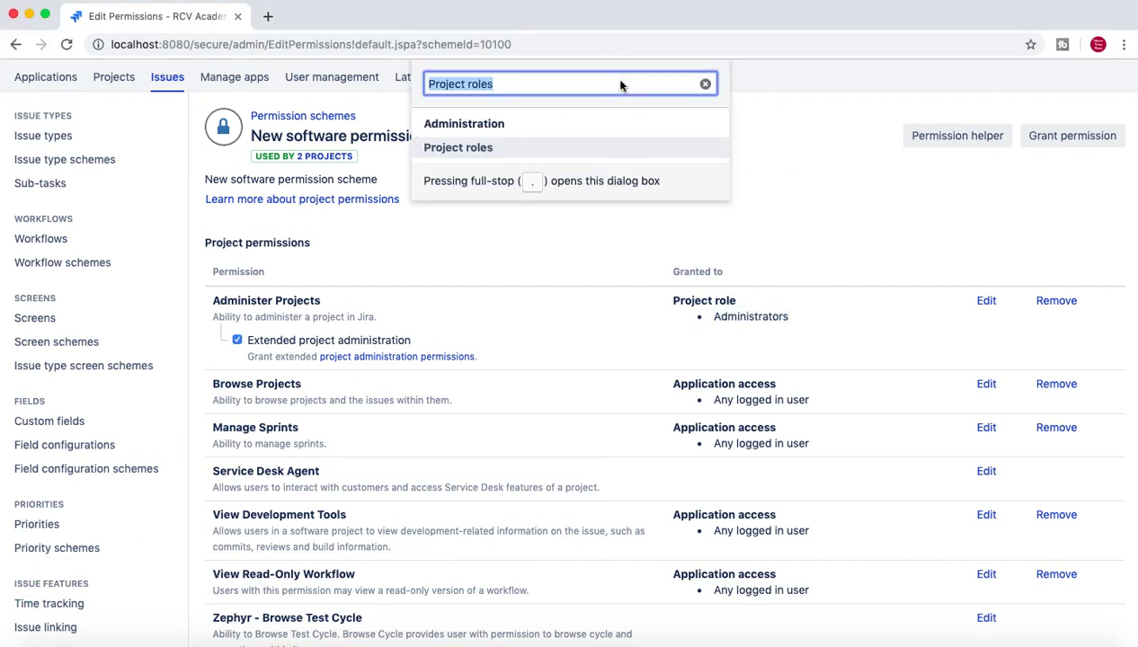
pyautogui.write('proj')
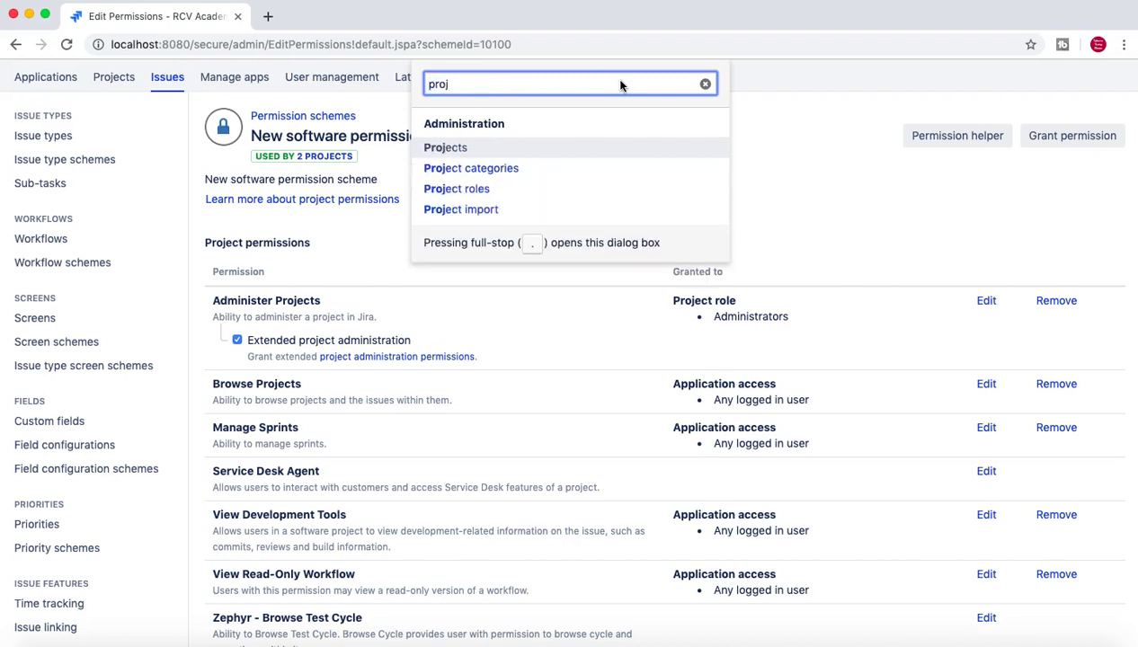
pyautogui.click(470, 189)
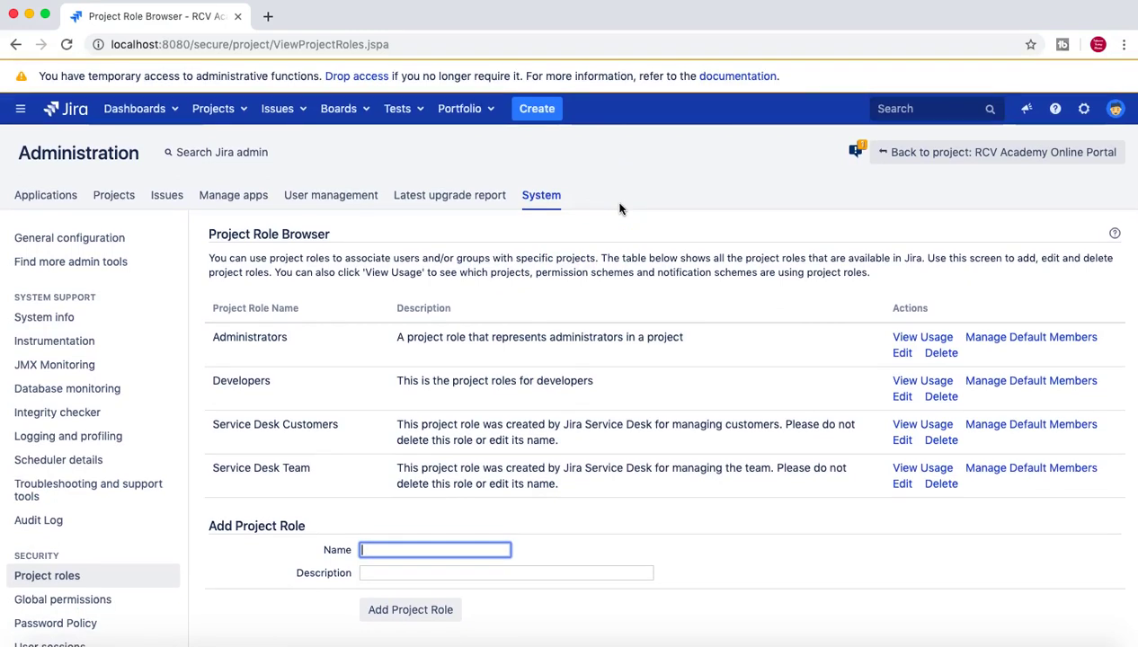
# Add a project role named Project Administrator with the description Project Administrator.
pyautogui.scroll(-1, 620, 209)
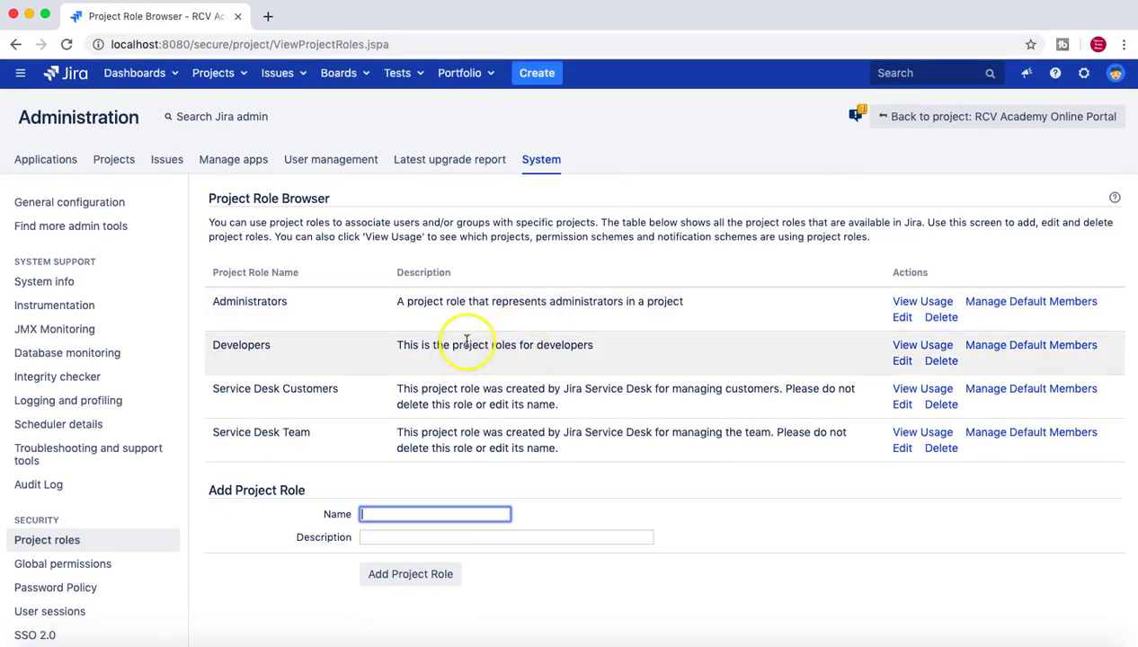
pyautogui.click(425, 513)
pyautogui.write('Project ')
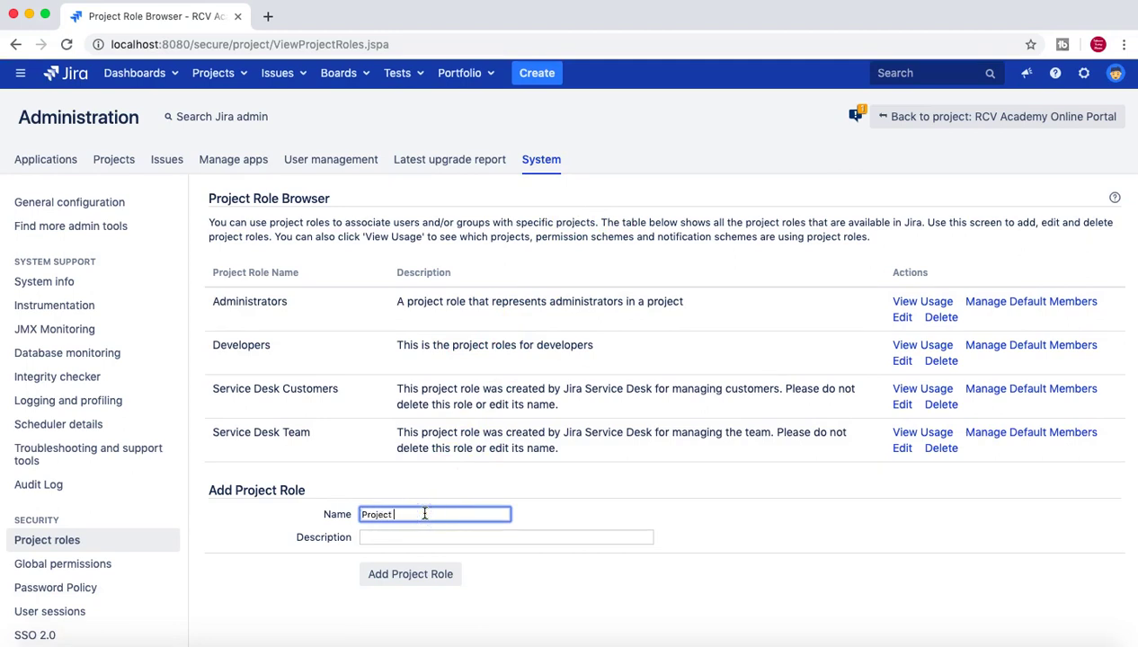
pyautogui.write('Administrator')
pyautogui.click(432, 537)
pyautogui.click(338, 514)
pyautogui.hotkey('ctrl', 'c')
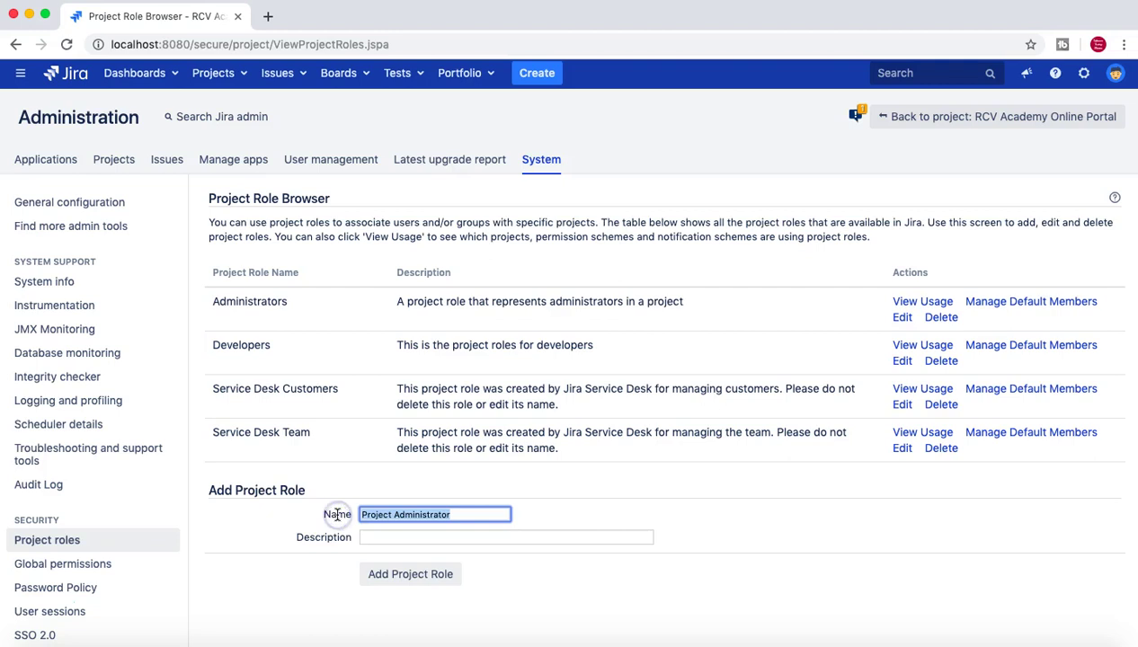
pyautogui.click(379, 539)
pyautogui.hotkey('ctrl', 'v')
pyautogui.click(410, 574)
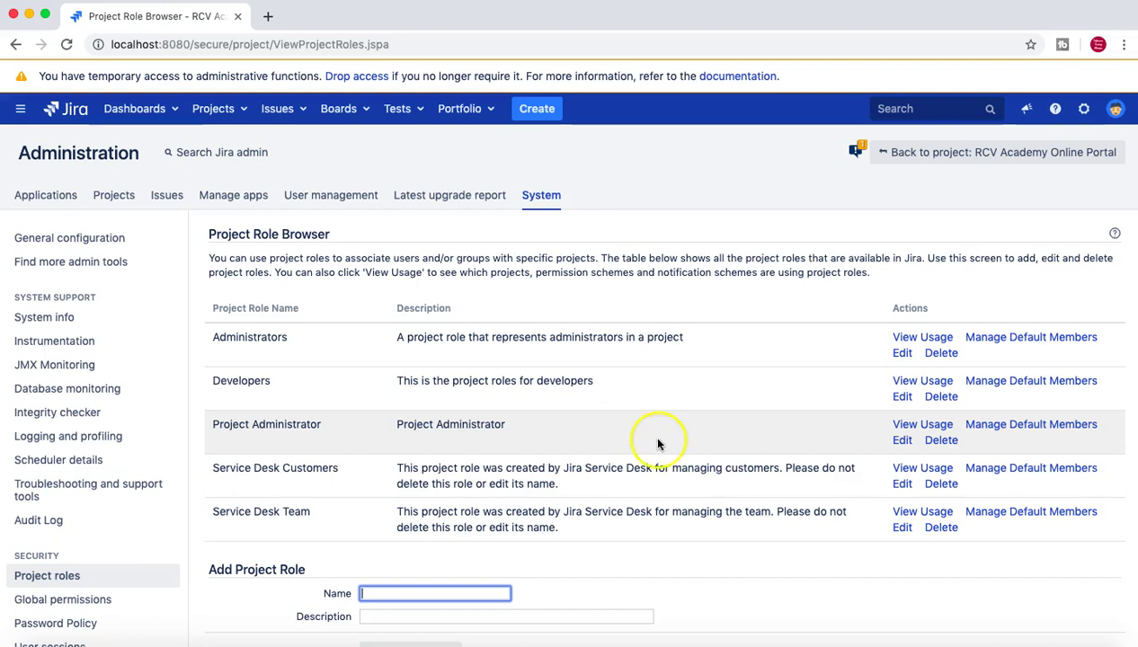
# Review the default members and the scheme usage of the Project Administrator role.
pyautogui.scroll(-1, 854, 414)
pyautogui.click(997, 410)
pyautogui.scroll(-1, 648, 486)
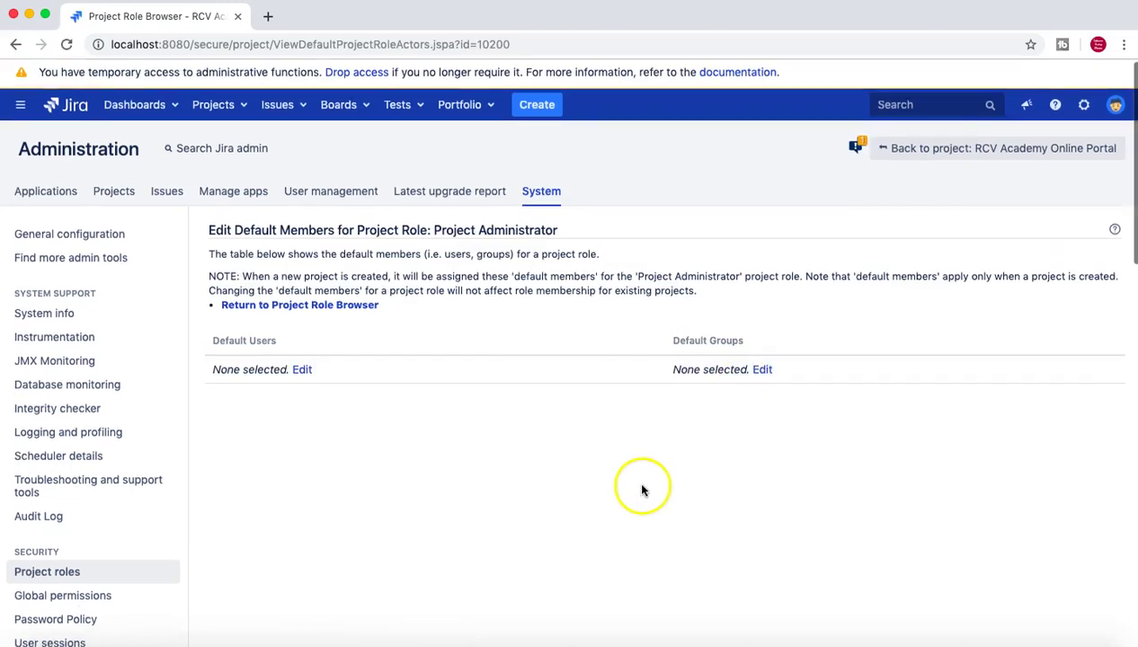
pyautogui.click(15, 44)
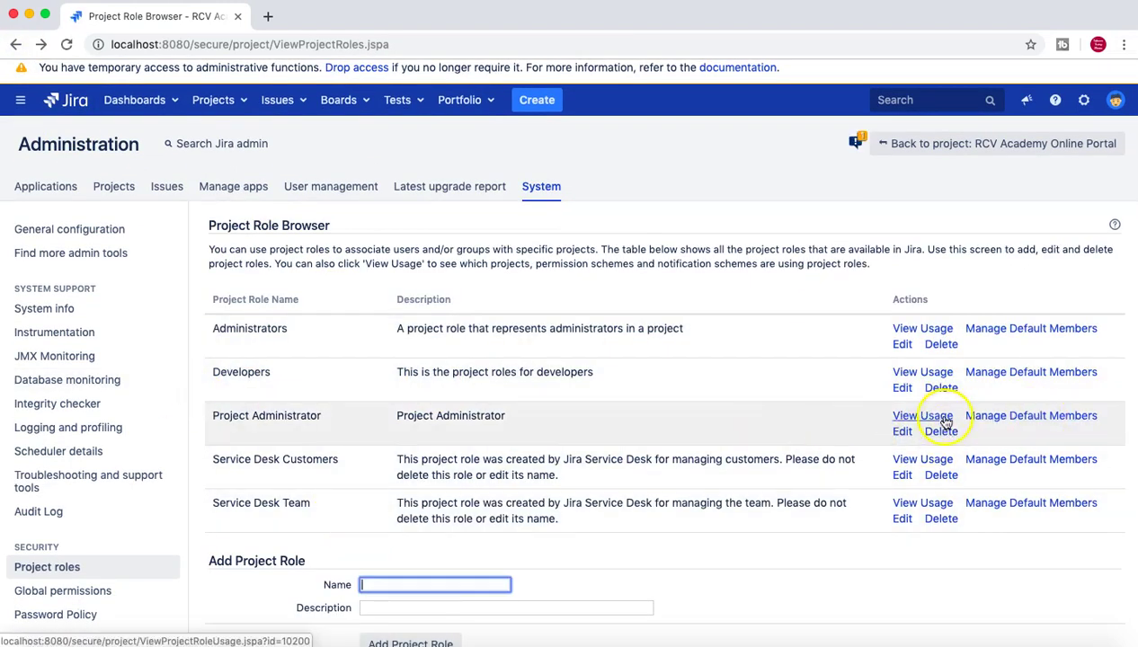
pyautogui.click(926, 421)
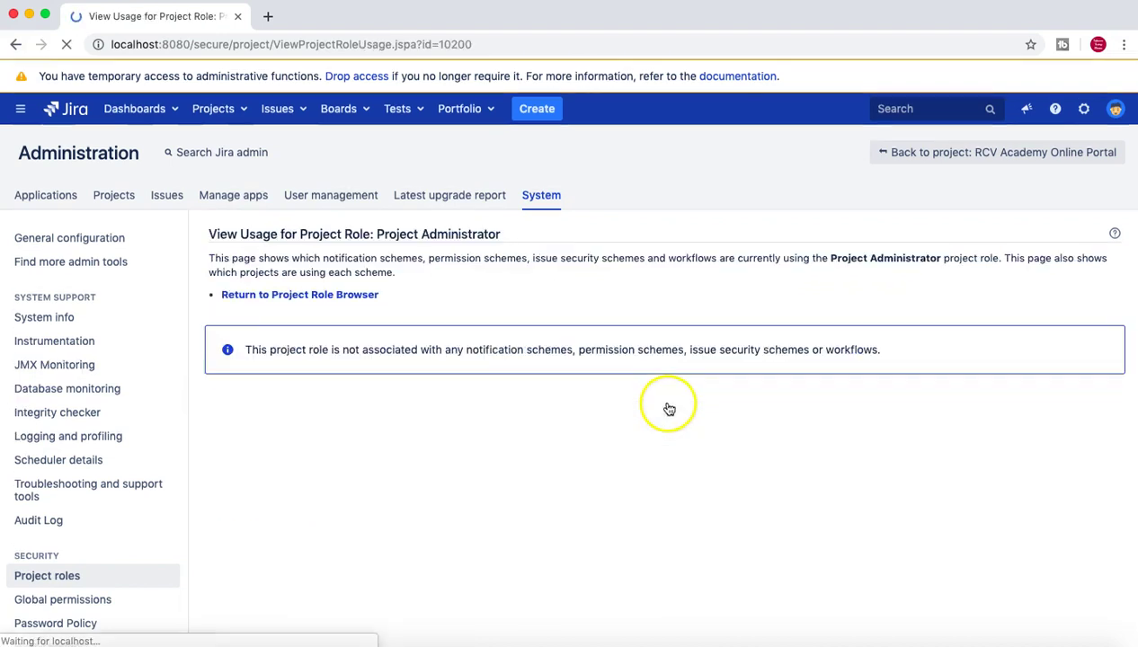
pyautogui.moveTo(353, 351); pyautogui.dragTo(897, 351)
pyautogui.click(879, 319)
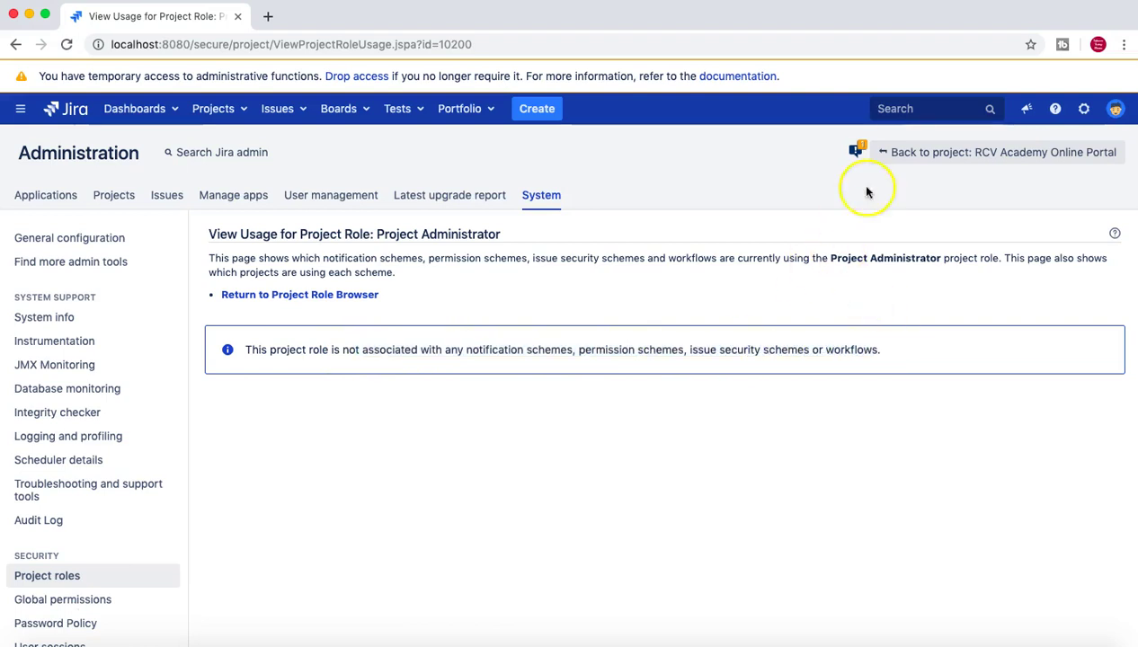
# Return to the RCV Academy Online Portal project and review its project permissions.
pyautogui.click(899, 152)
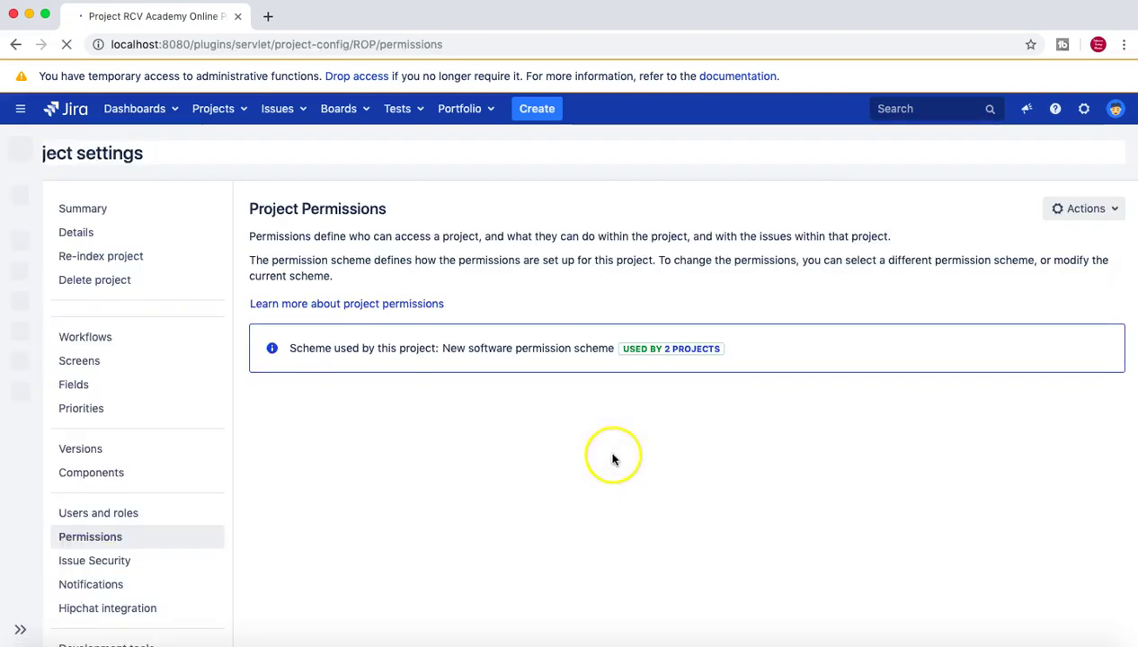
pyautogui.scroll(-2, 586, 466)
pyautogui.scroll(2, 586, 467)
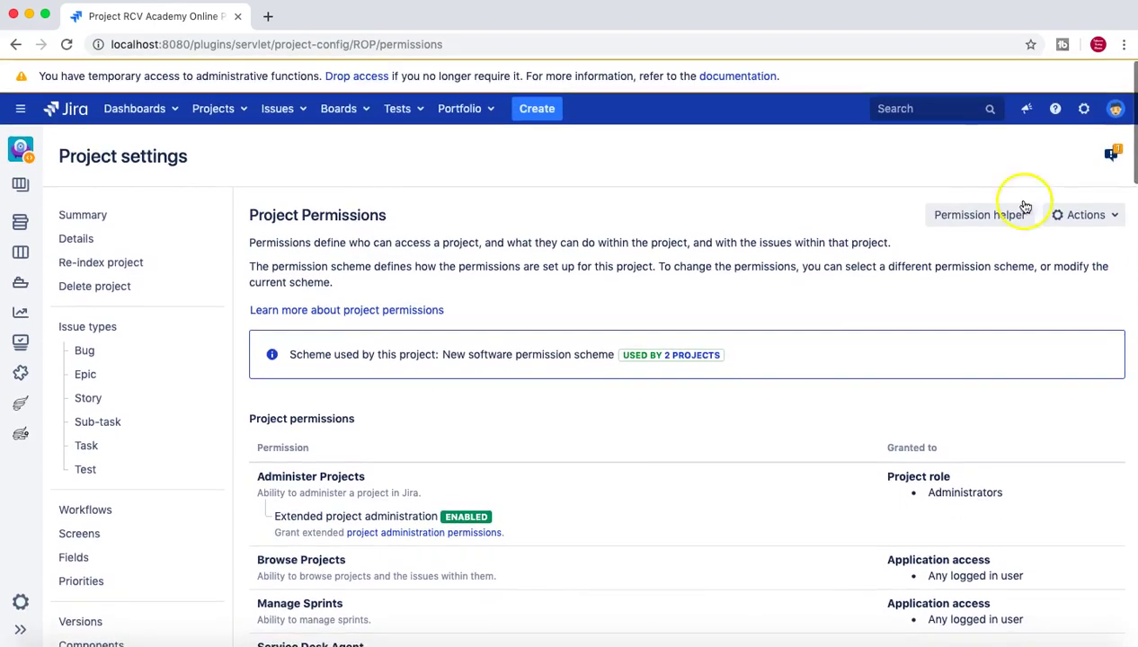
# Go to the permission schemes in the issues administration and open the New software permission scheme for editing.
pyautogui.click(1085, 109)
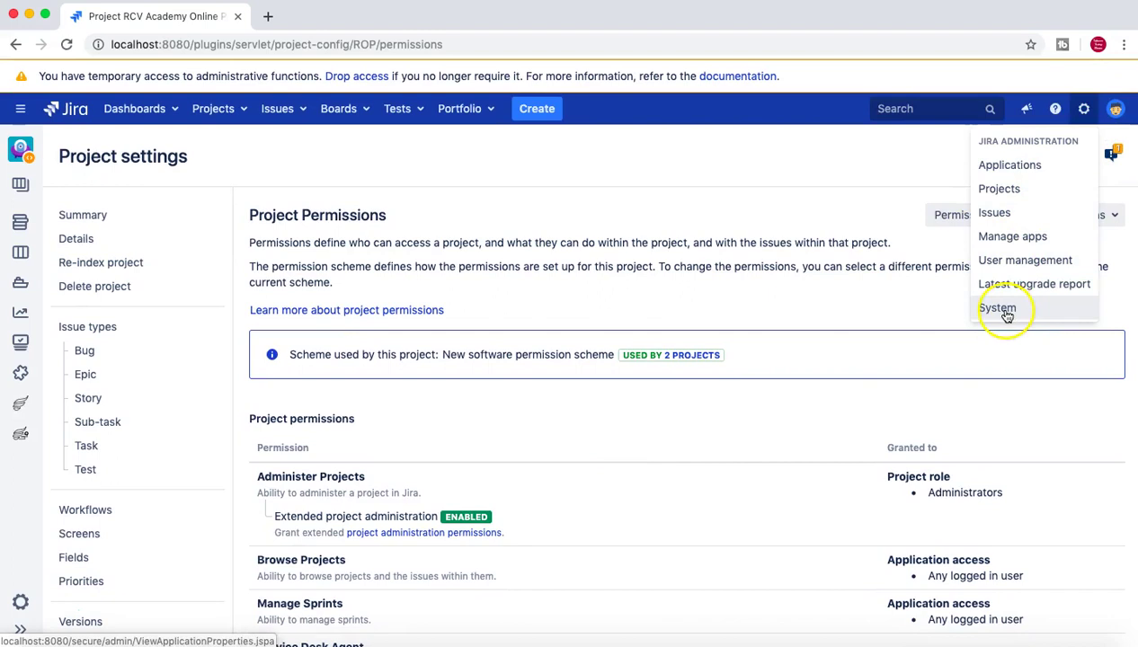
pyautogui.click(994, 212)
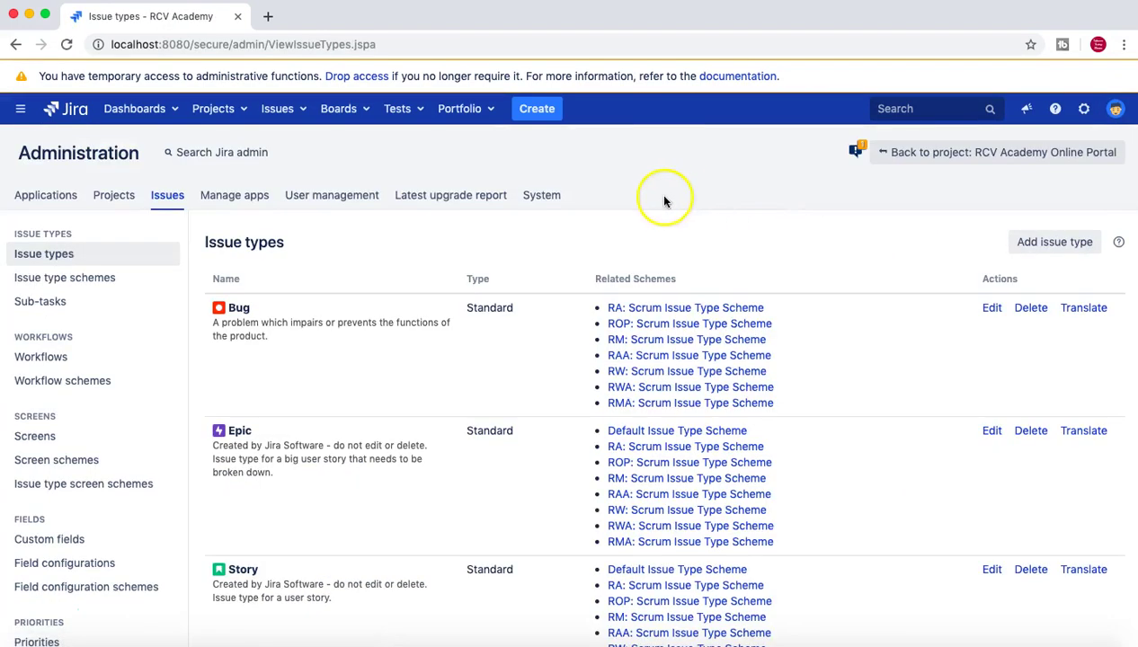
pyautogui.scroll(-4, 45, 450)
pyautogui.click(54, 572)
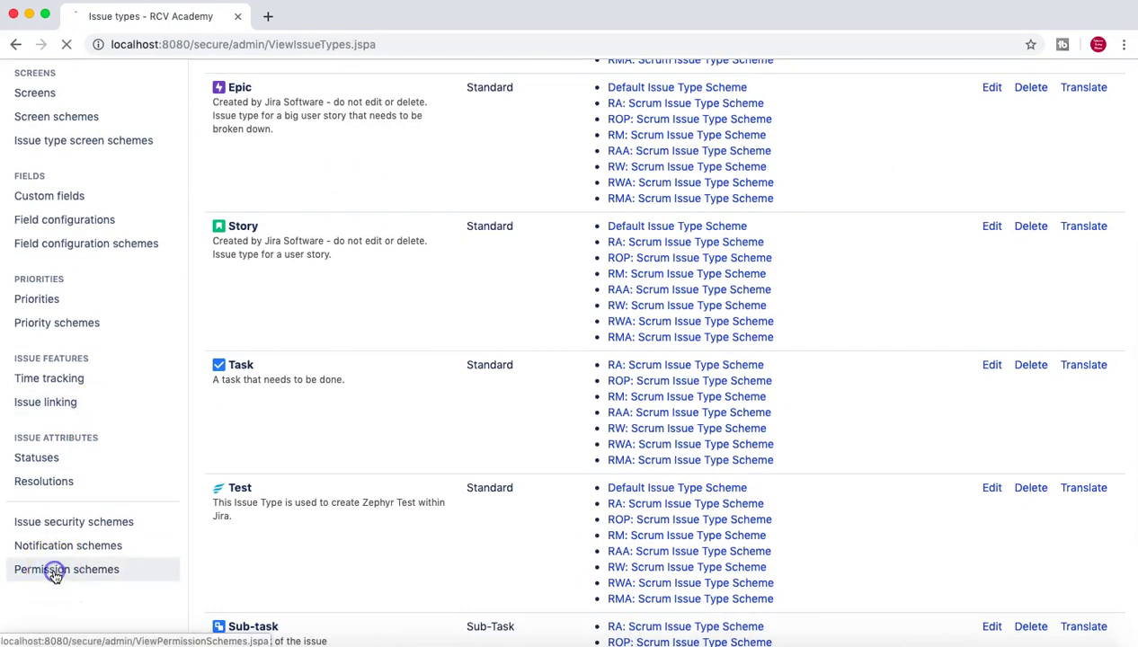
pyautogui.scroll(-2, 287, 508)
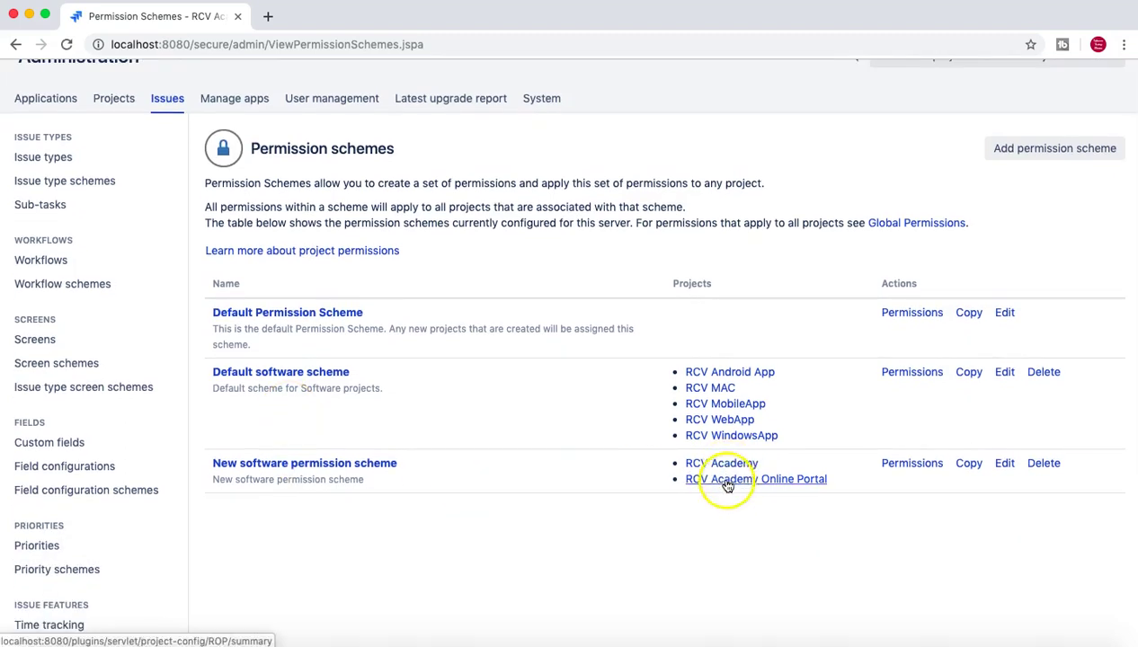
pyautogui.click(350, 464)
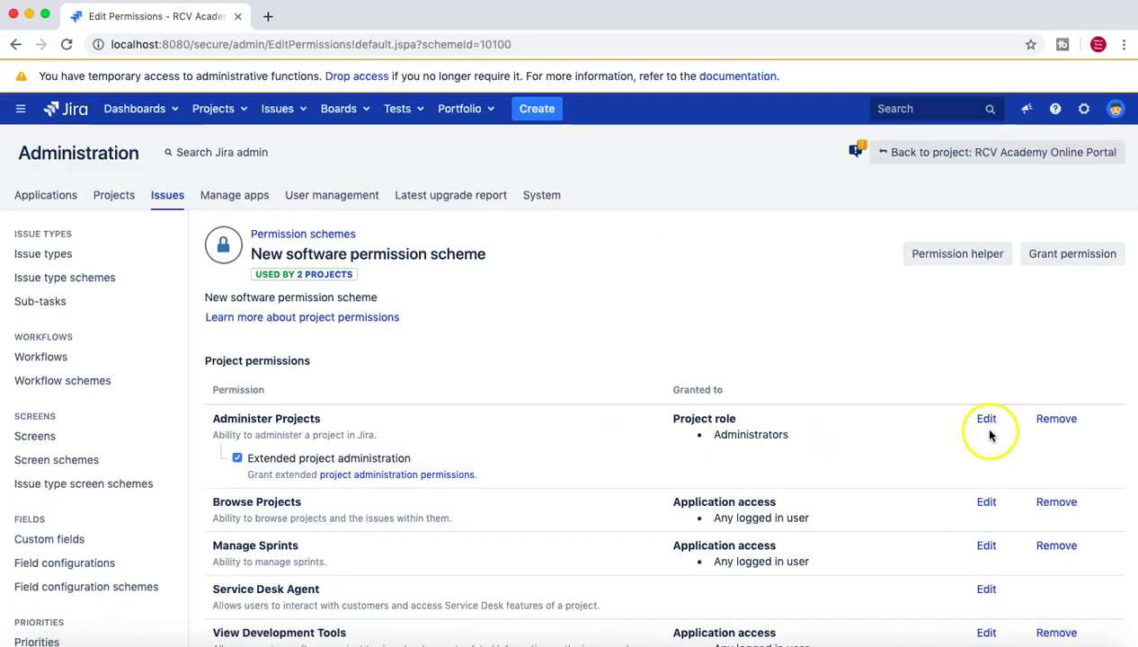
# Grant the Administer Projects permission to the Project Administrator project role.
pyautogui.click(987, 421)
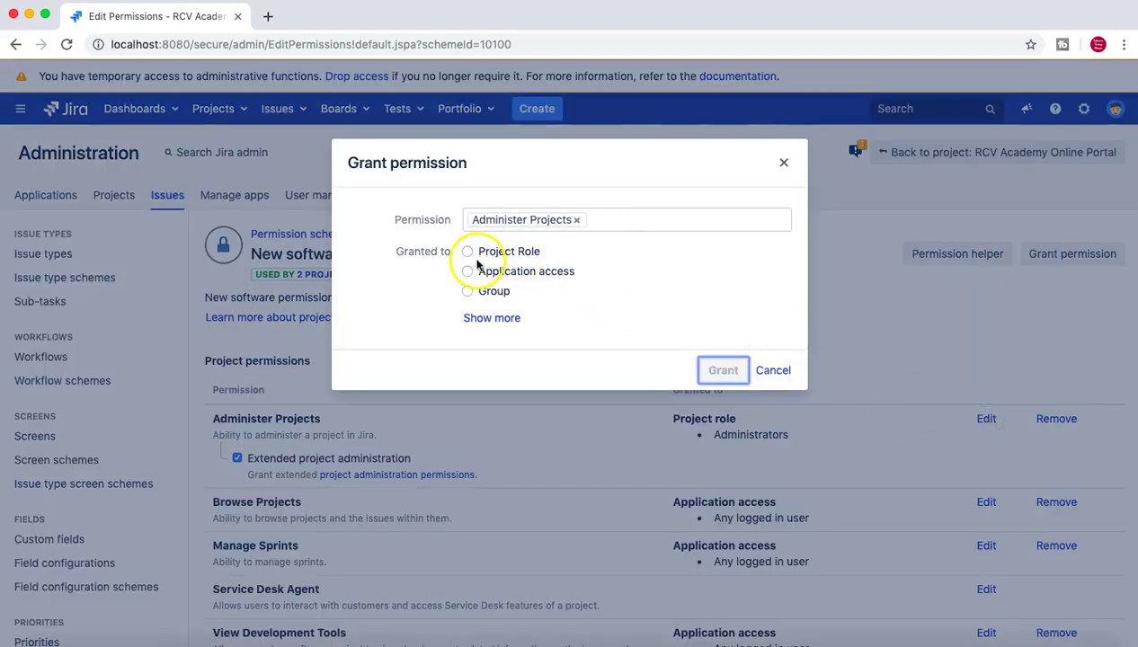
pyautogui.click(467, 252)
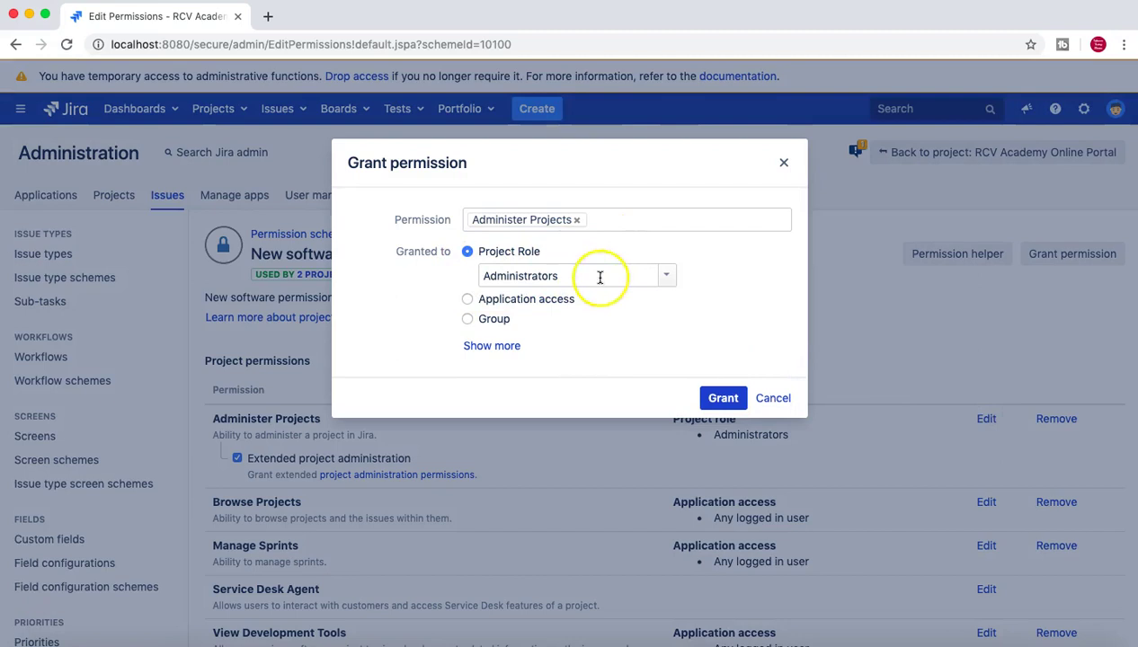
pyautogui.click(668, 277)
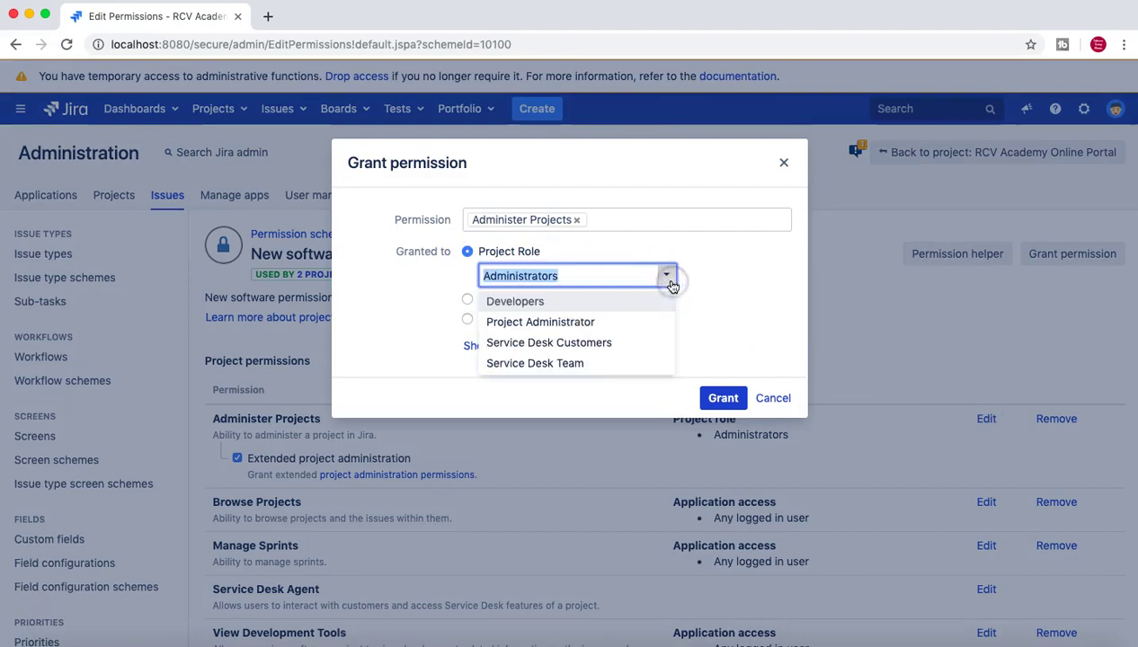
pyautogui.click(655, 308)
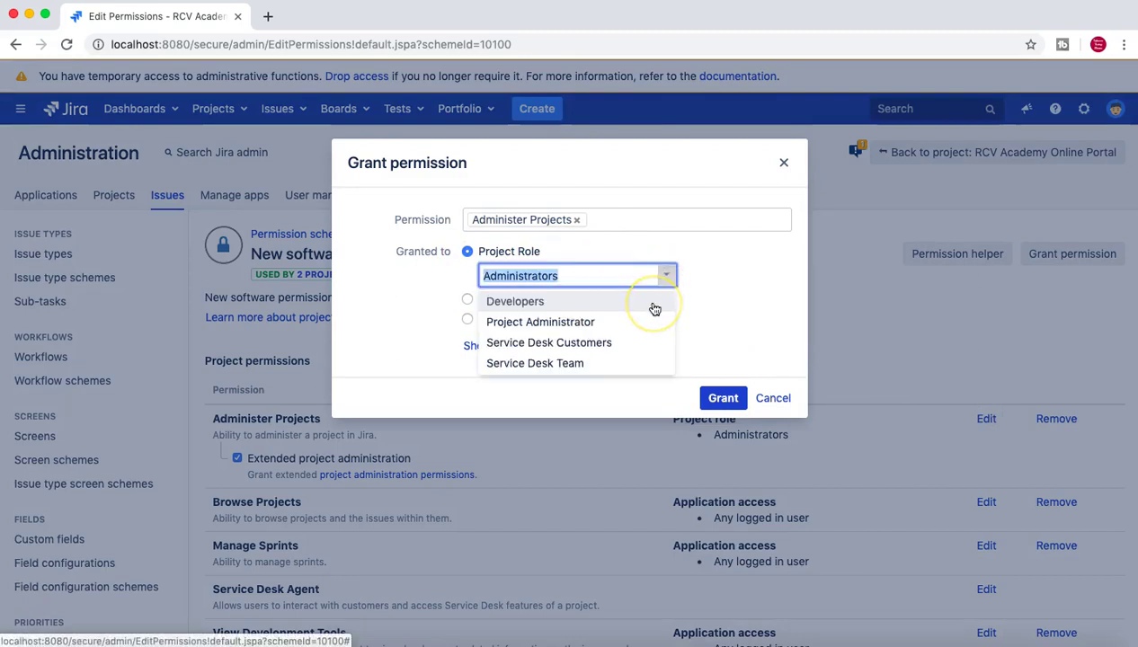
pyautogui.click(607, 327)
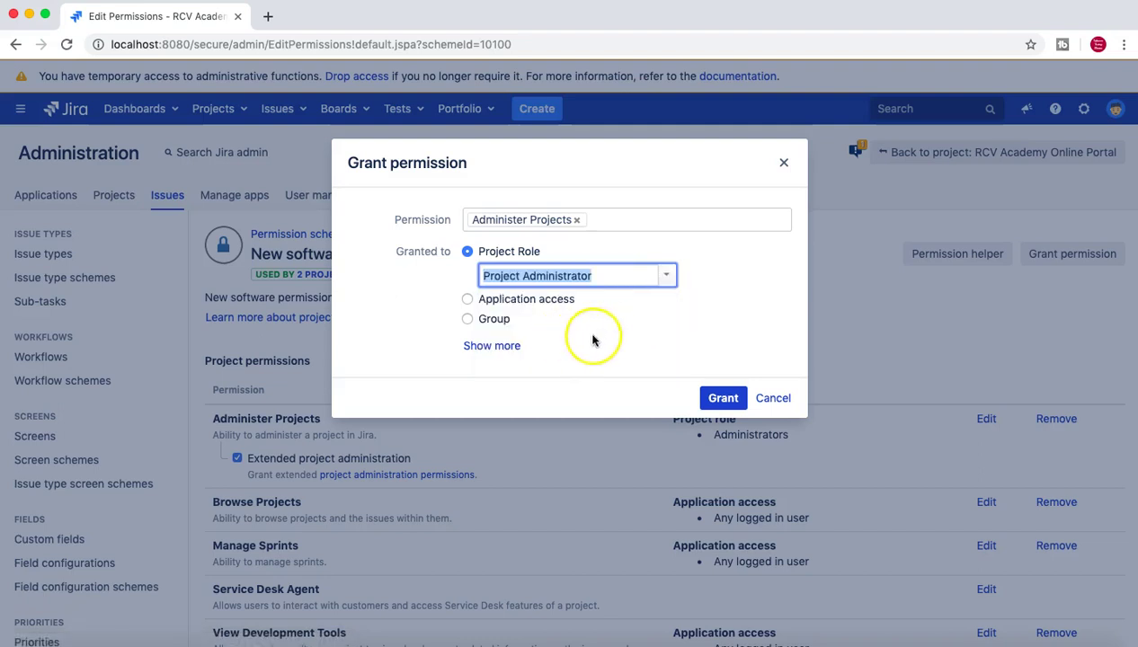
pyautogui.click(733, 399)
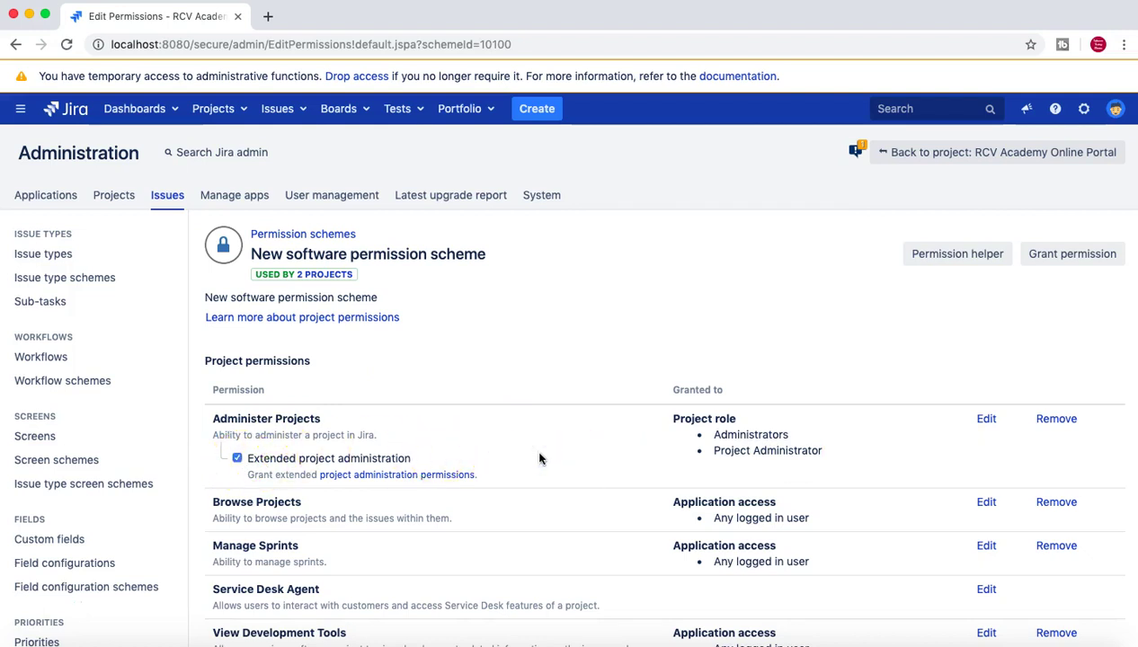
# Review the Administer Projects grants in the New software permission scheme and in the RCV Academy Online Portal project's permissions.
pyautogui.scroll(-2, 575, 435)
pyautogui.scroll(2, 606, 437)
pyautogui.moveTo(778, 452); pyautogui.dragTo(821, 452)
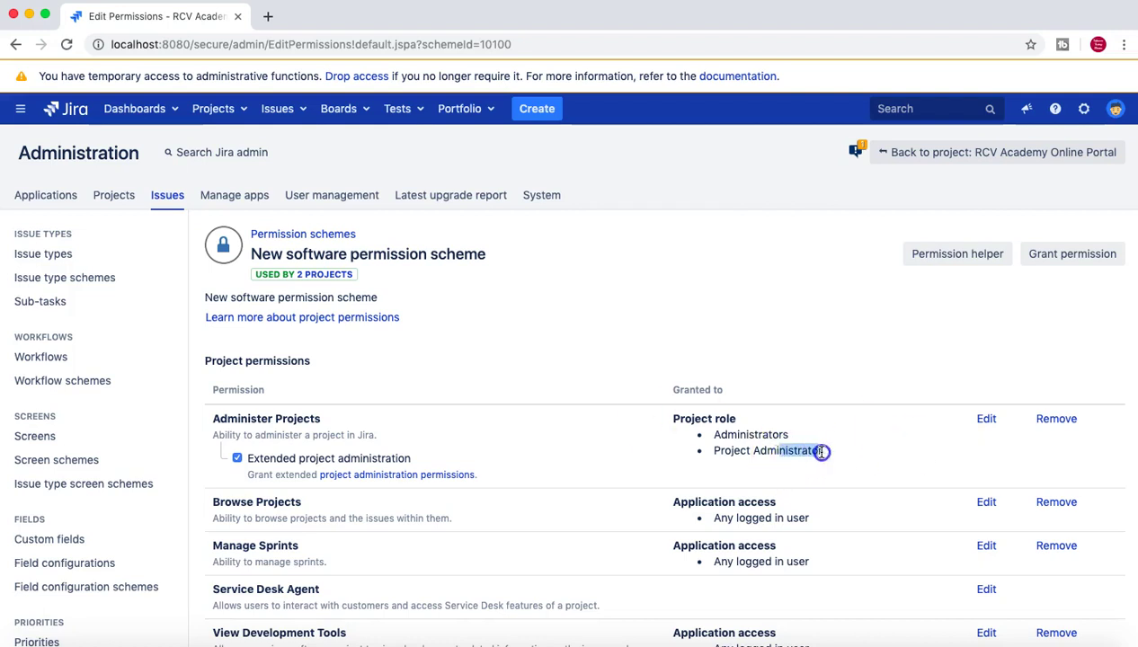
pyautogui.click(828, 454)
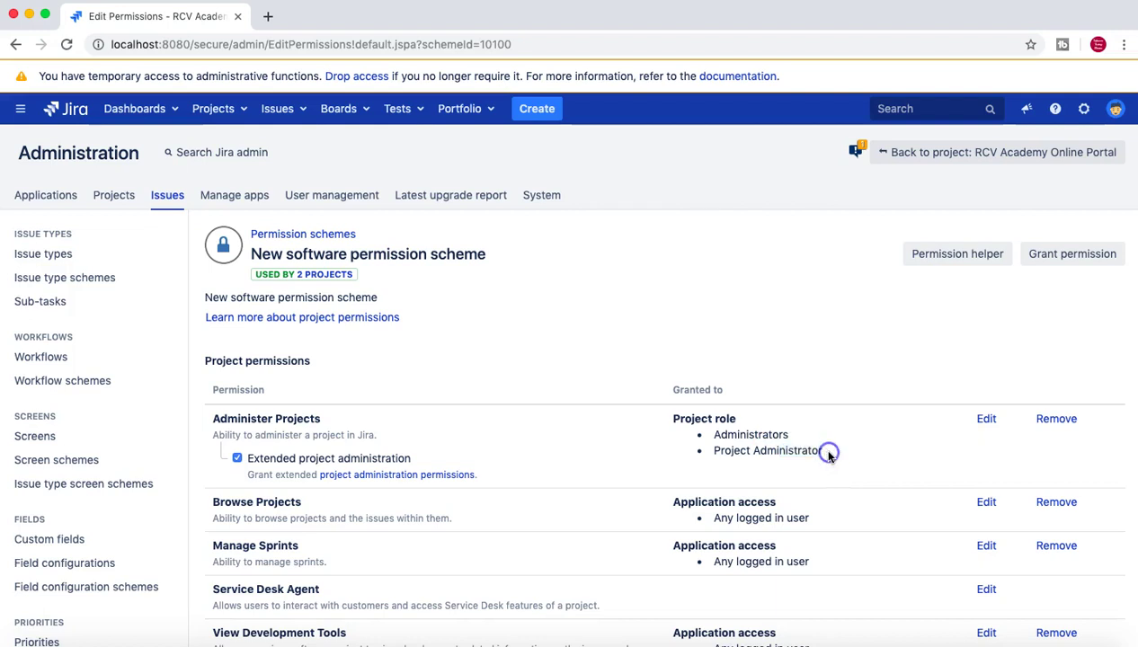
pyautogui.click(910, 159)
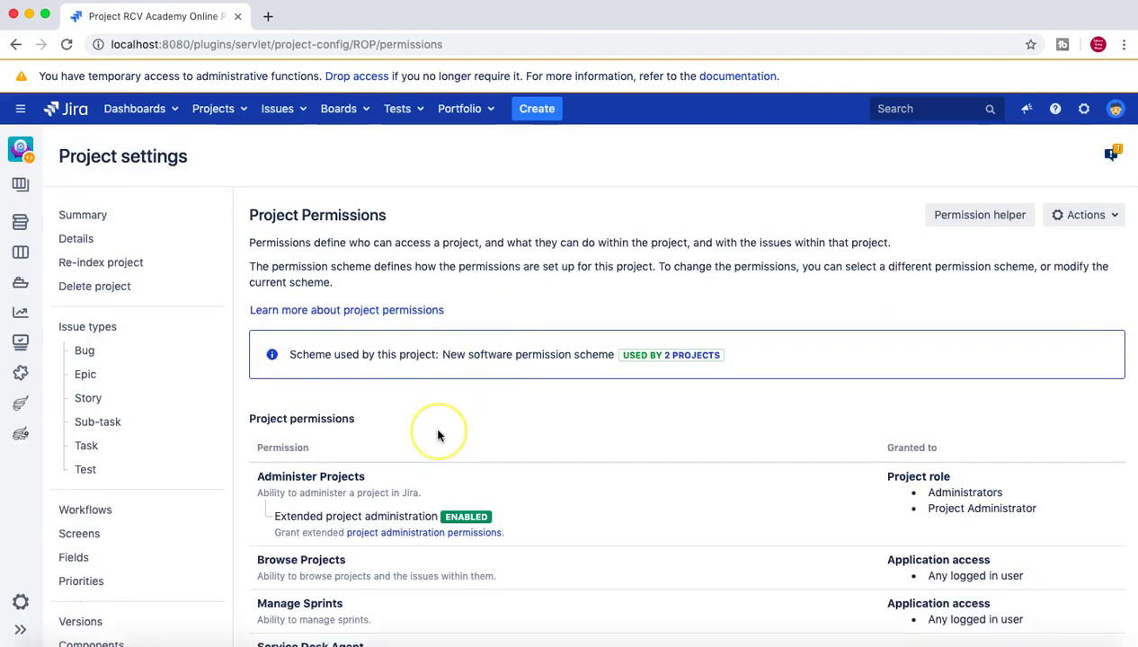
pyautogui.scroll(-1, 438, 433)
pyautogui.scroll(-5, 437, 435)
pyautogui.scroll(3, 438, 435)
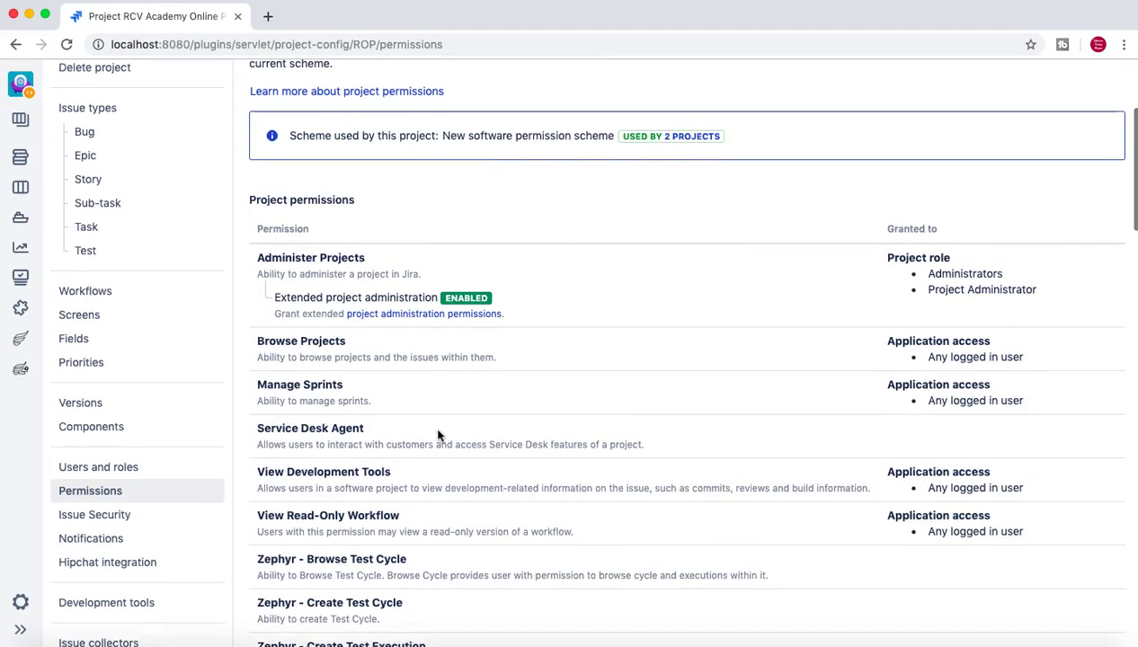
pyautogui.scroll(1, 438, 435)
# Open the project's users and roles and review the members of the Administrators and Developers roles.
pyautogui.click(117, 548)
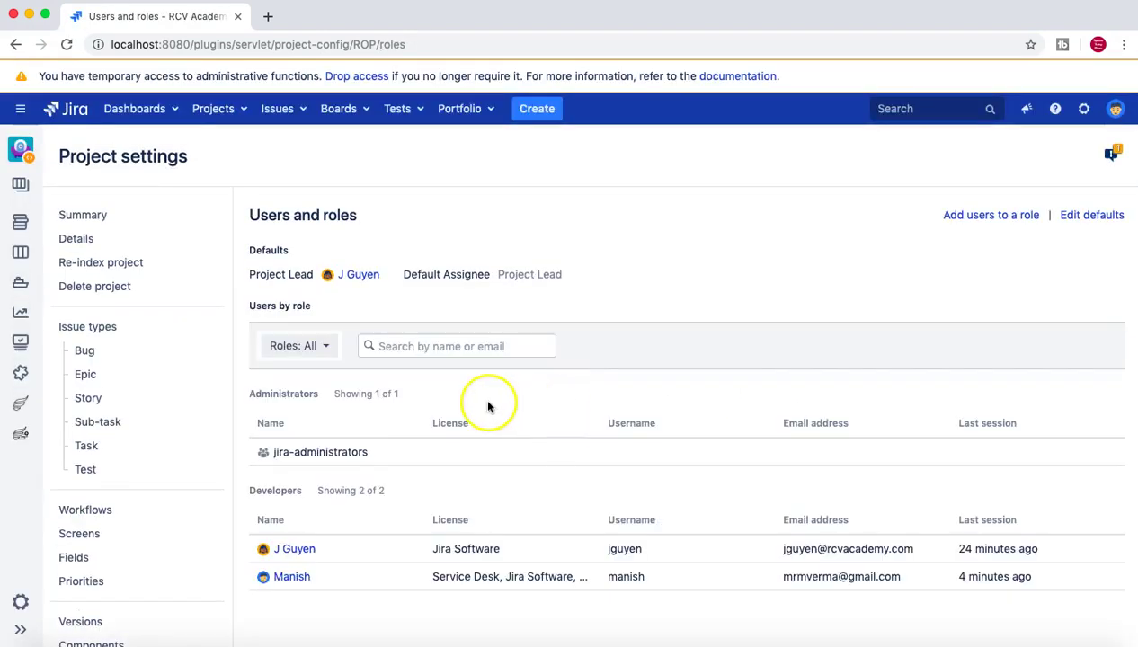
pyautogui.scroll(-2, 843, 252)
pyautogui.scroll(2, 843, 252)
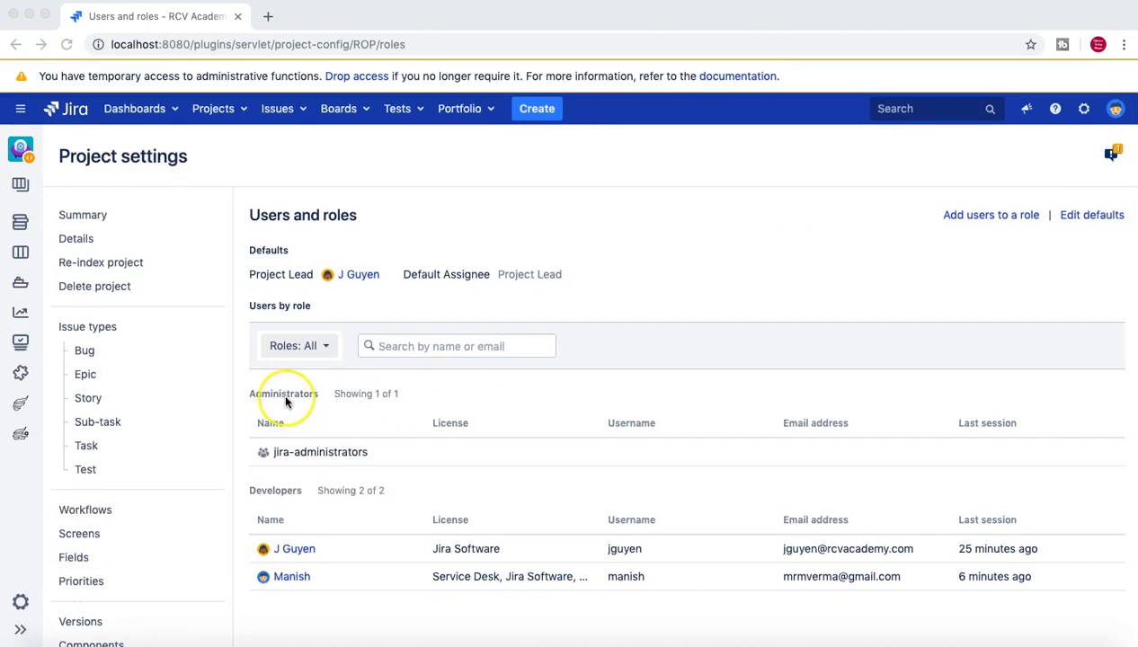
pyautogui.click(250, 397)
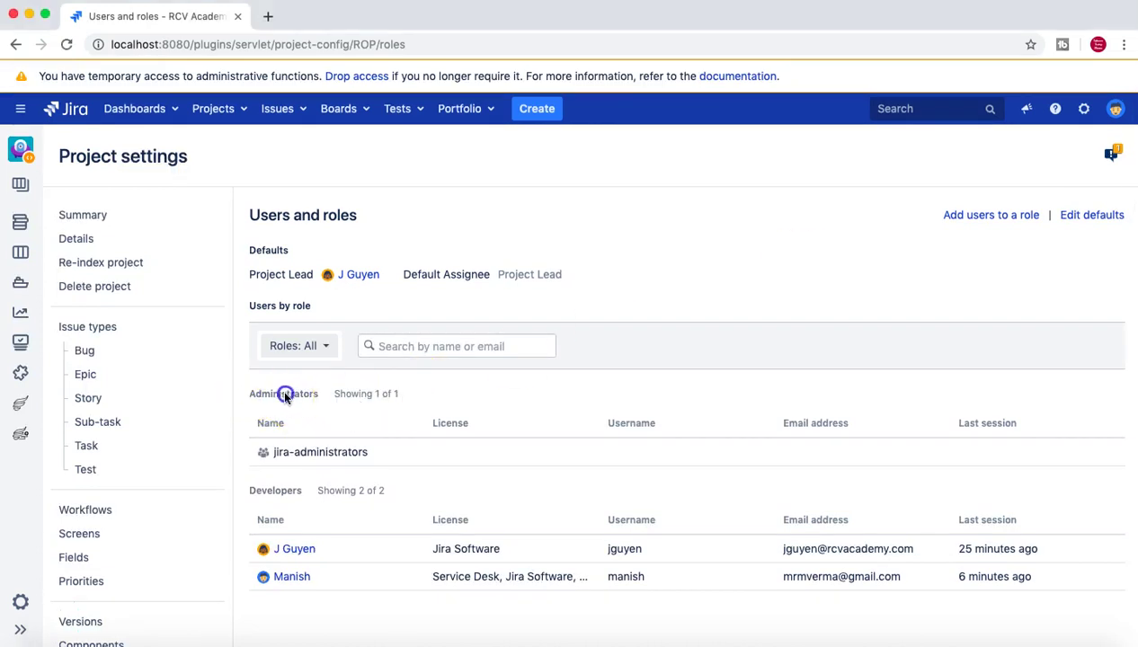
pyautogui.moveTo(256, 491); pyautogui.dragTo(299, 491)
pyautogui.click(299, 491)
pyautogui.moveTo(375, 393); pyautogui.dragTo(412, 398)
pyautogui.click(360, 394)
# Add the project lead's user account to the Project Administrator role and check the project's role members.
pyautogui.click(986, 215)
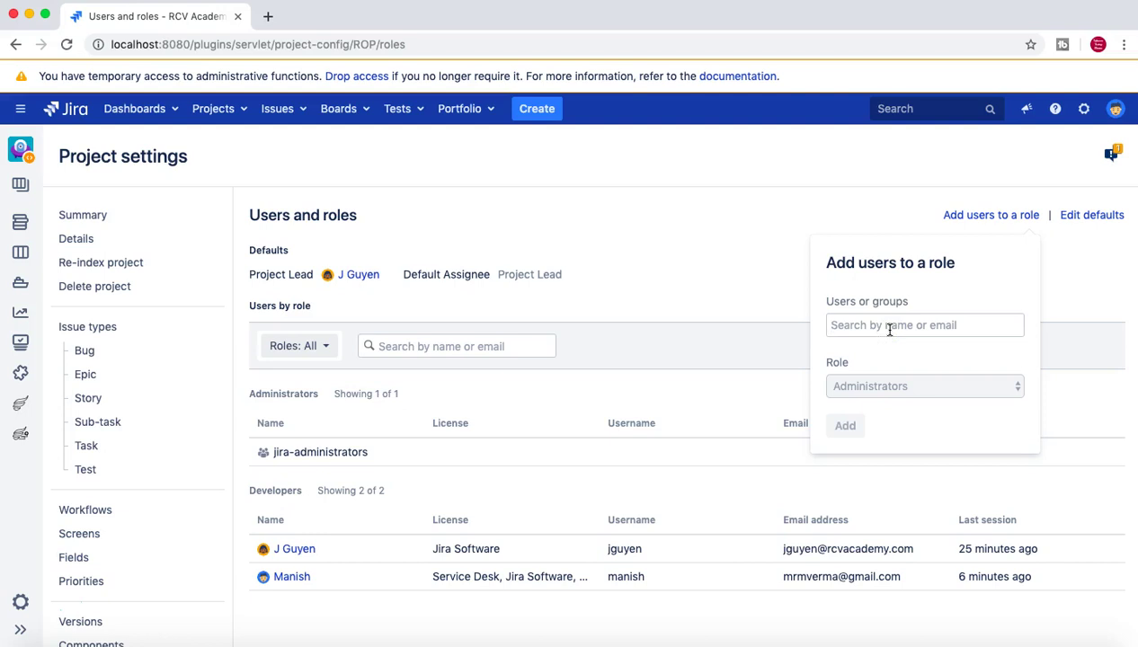
pyautogui.write('g')
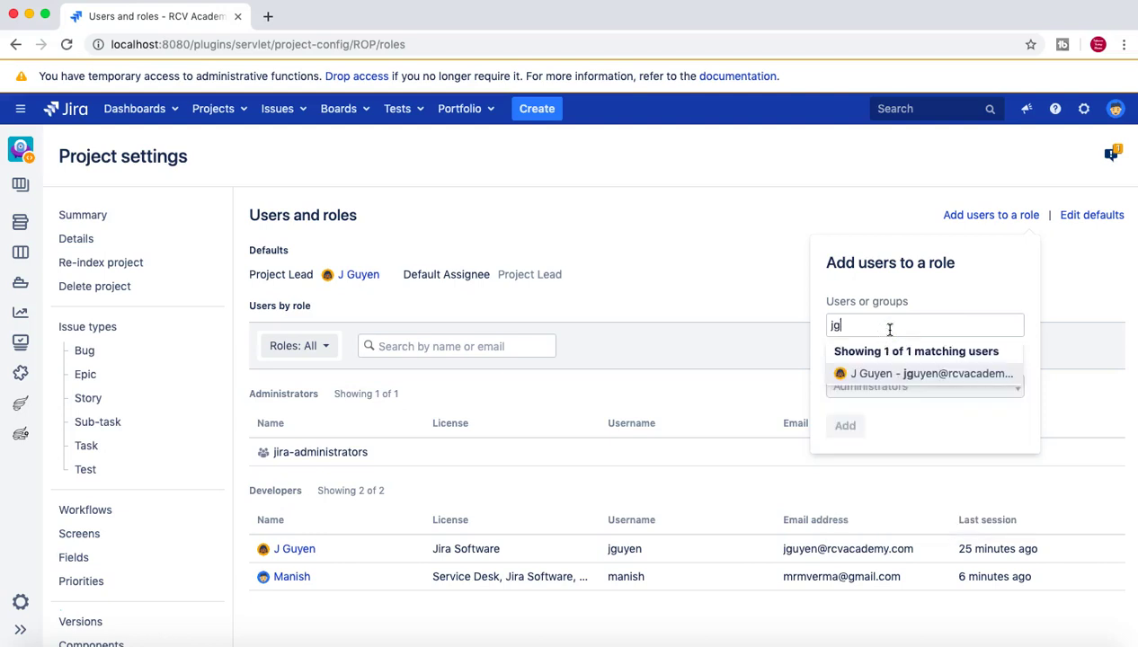
pyautogui.click(915, 375)
pyautogui.click(886, 406)
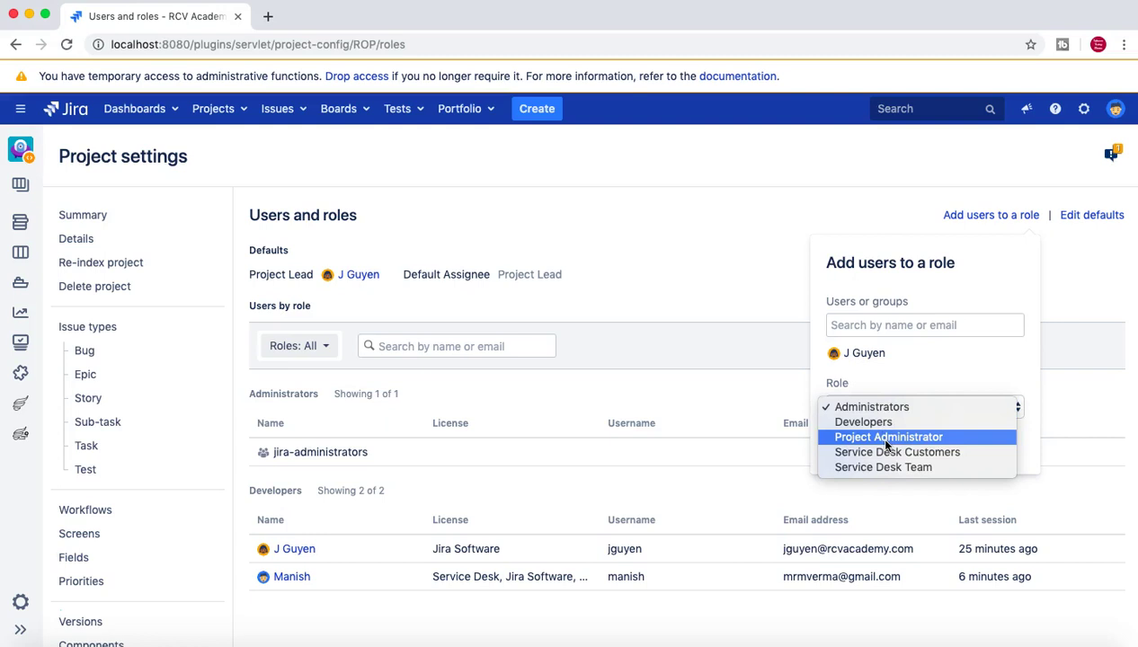
pyautogui.click(888, 437)
pyautogui.click(845, 447)
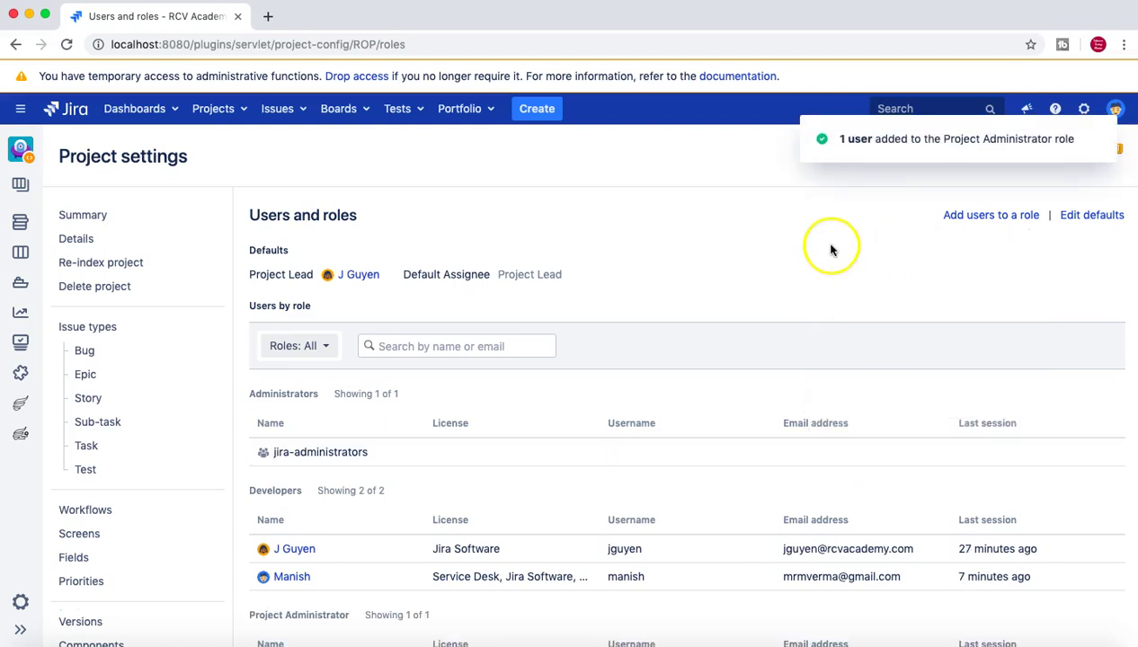
pyautogui.scroll(-4, 721, 474)
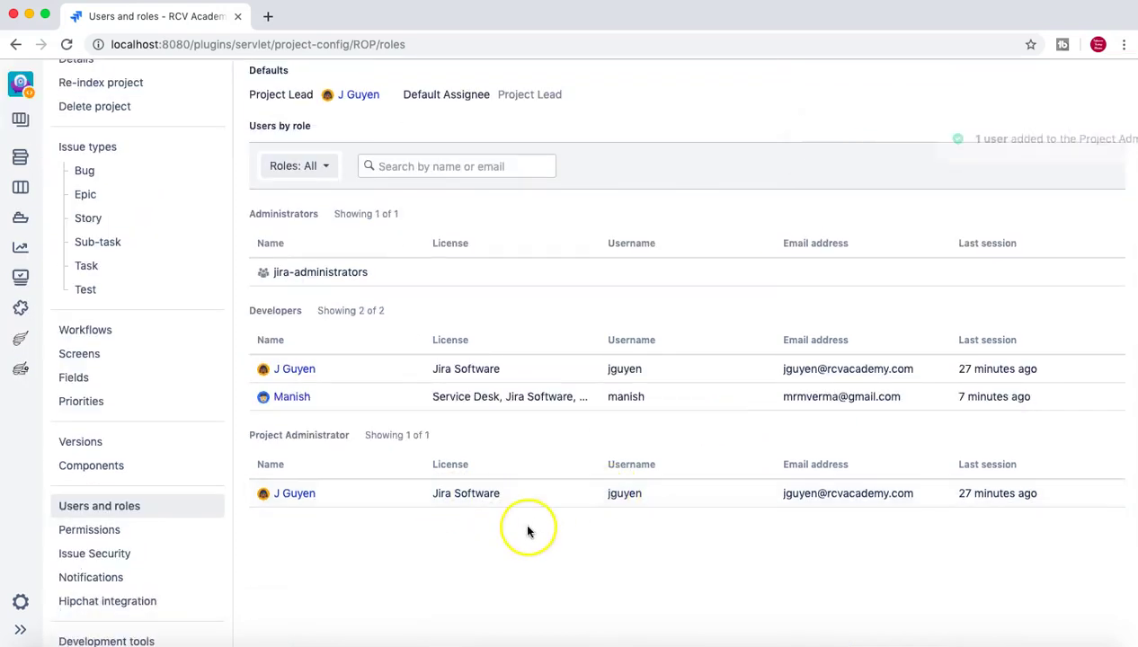
pyautogui.scroll(-1, 520, 531)
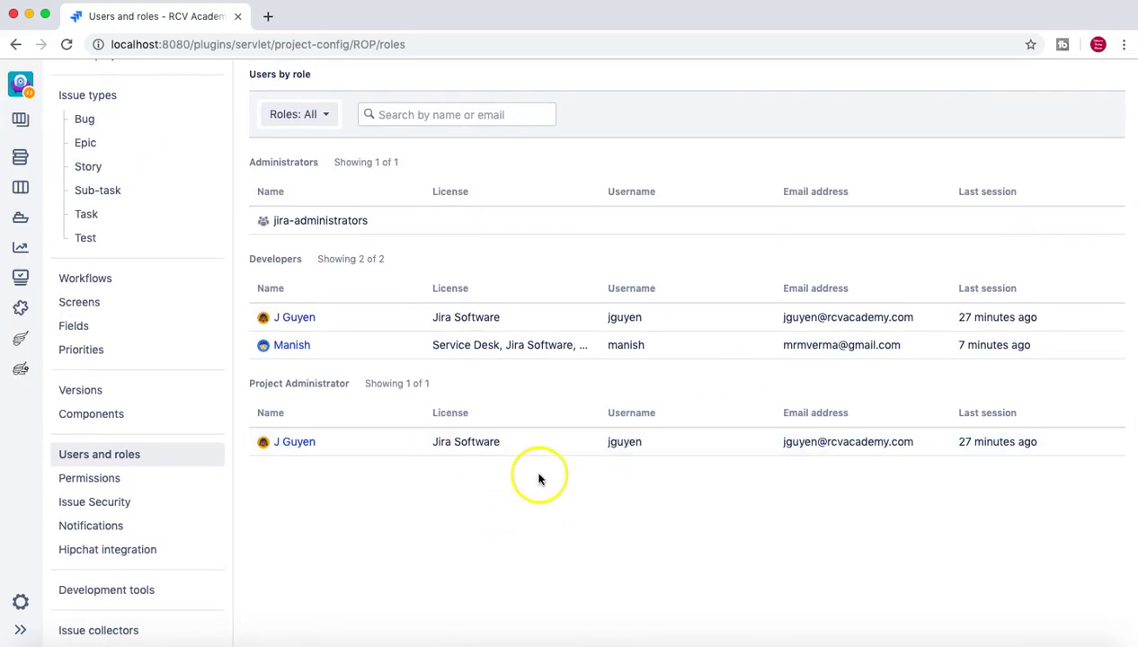
pyautogui.scroll(-2, 600, 495)
pyautogui.scroll(8, 600, 495)
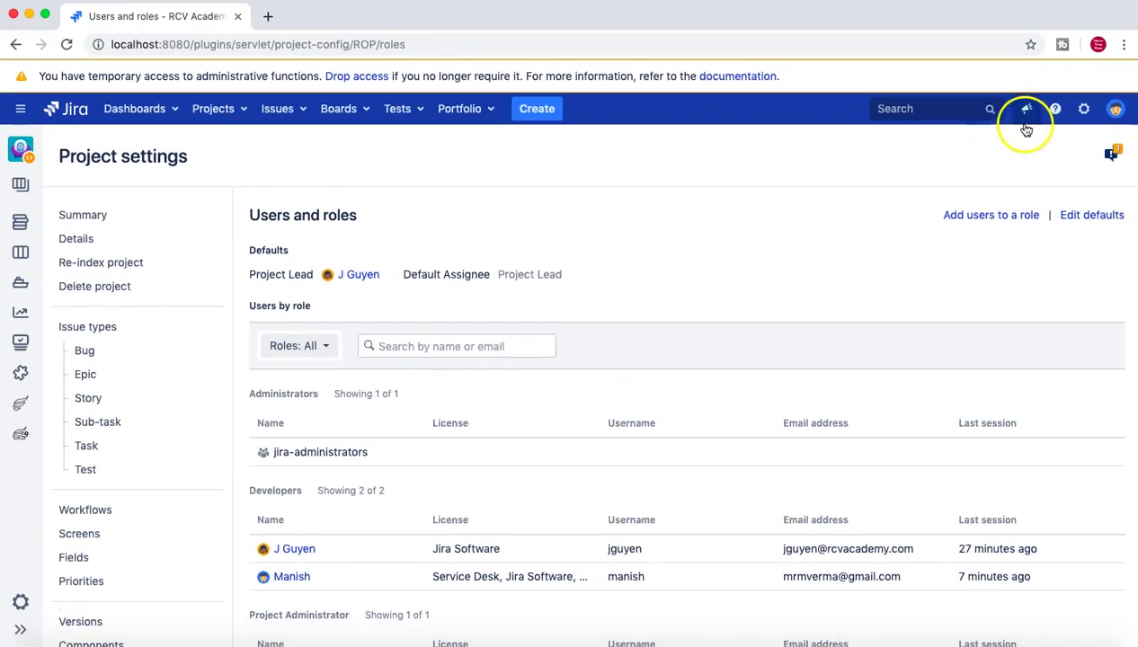
# Log out and log back in with the project lead's username and account password.
pyautogui.click(1084, 109)
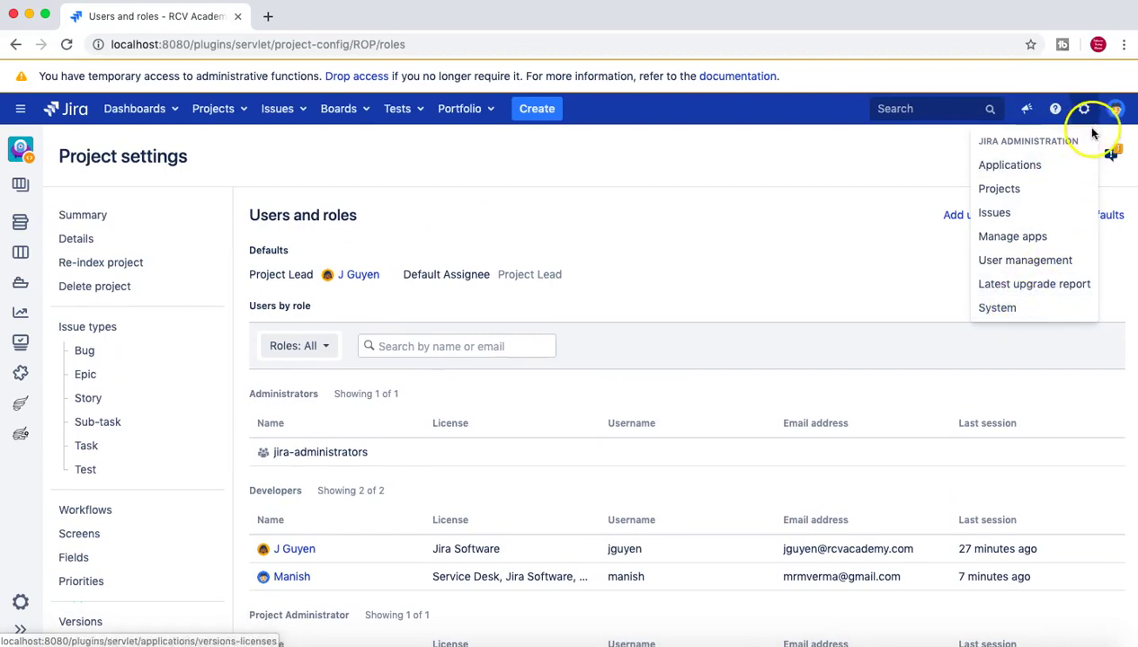
pyautogui.click(1113, 109)
pyautogui.click(1113, 109)
pyautogui.click(1115, 110)
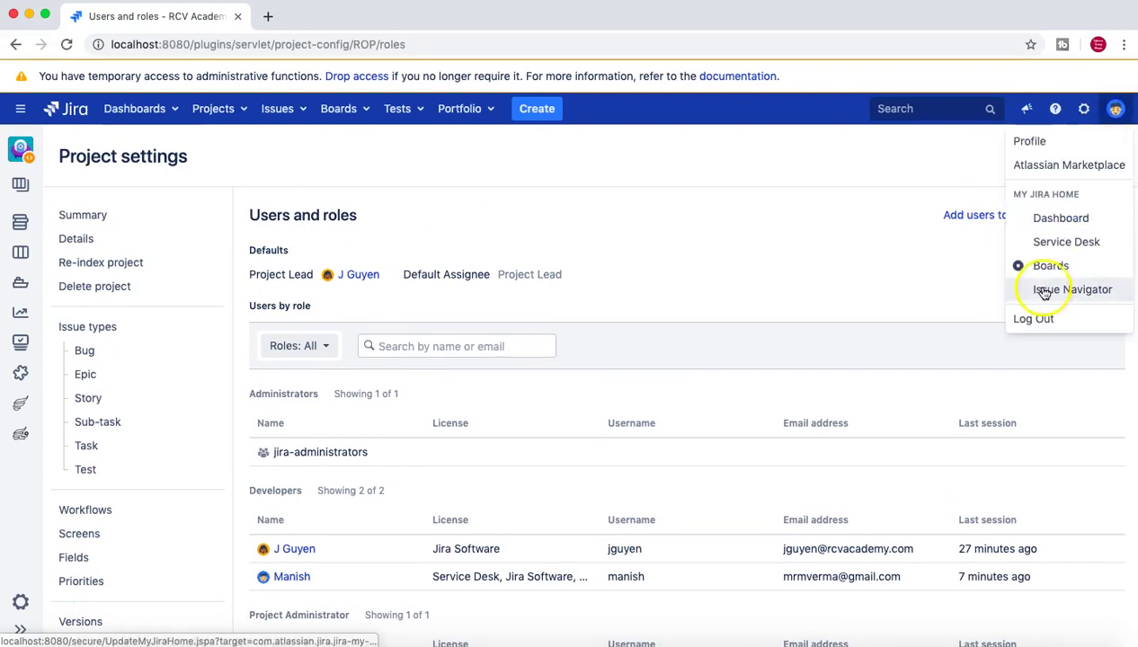
pyautogui.click(1035, 319)
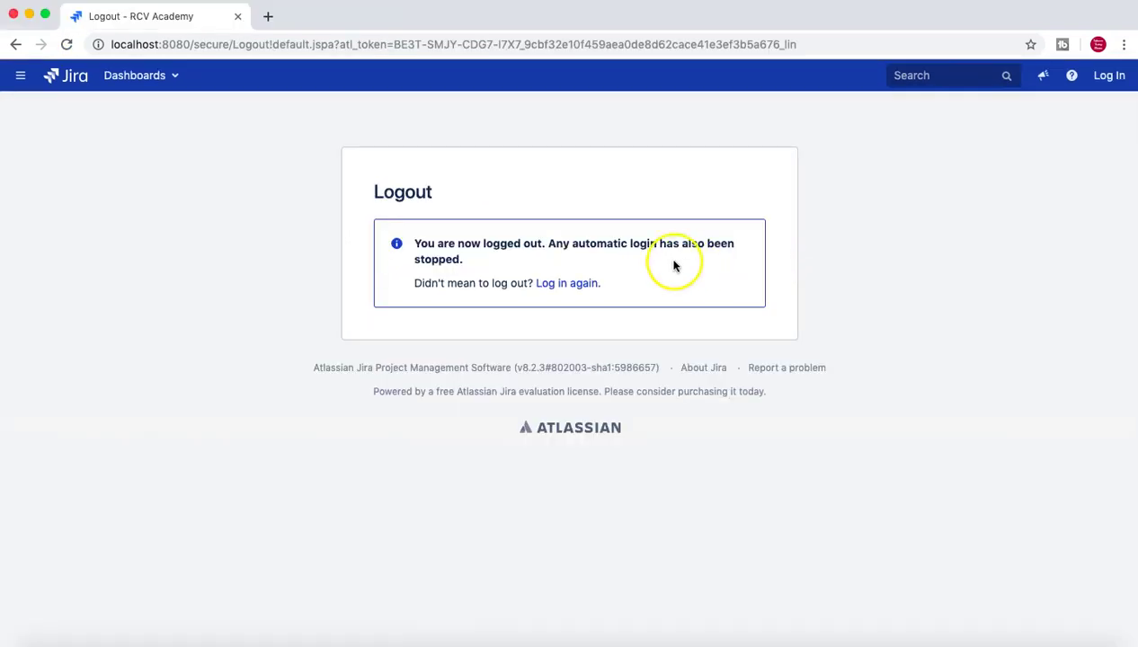
pyautogui.click(586, 284)
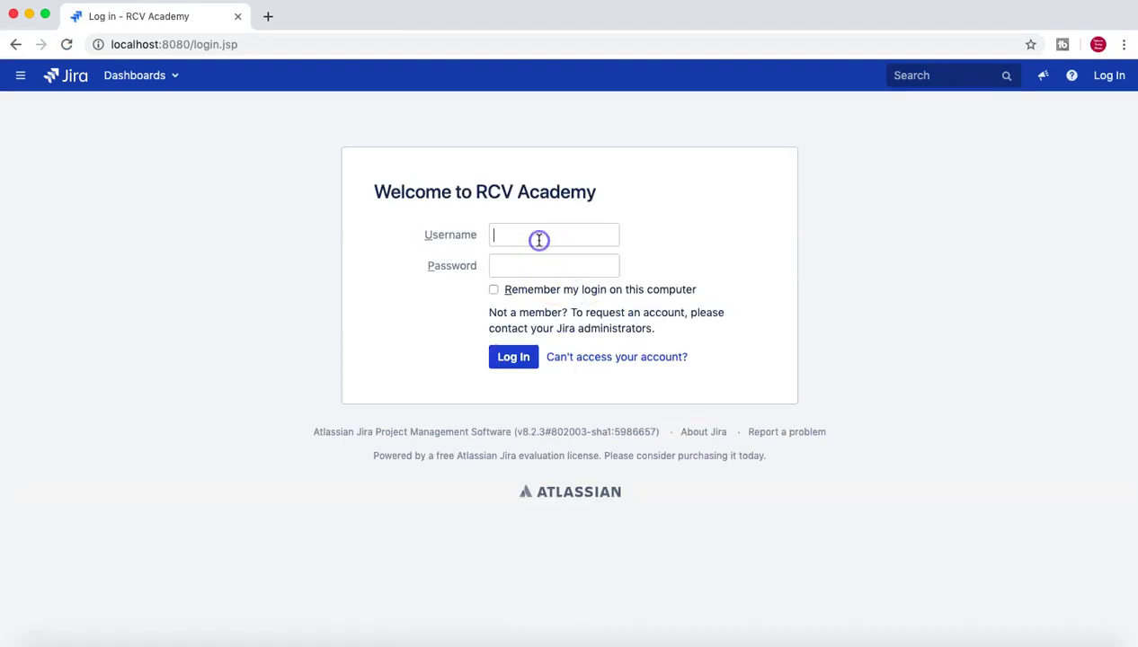
pyautogui.click(547, 267)
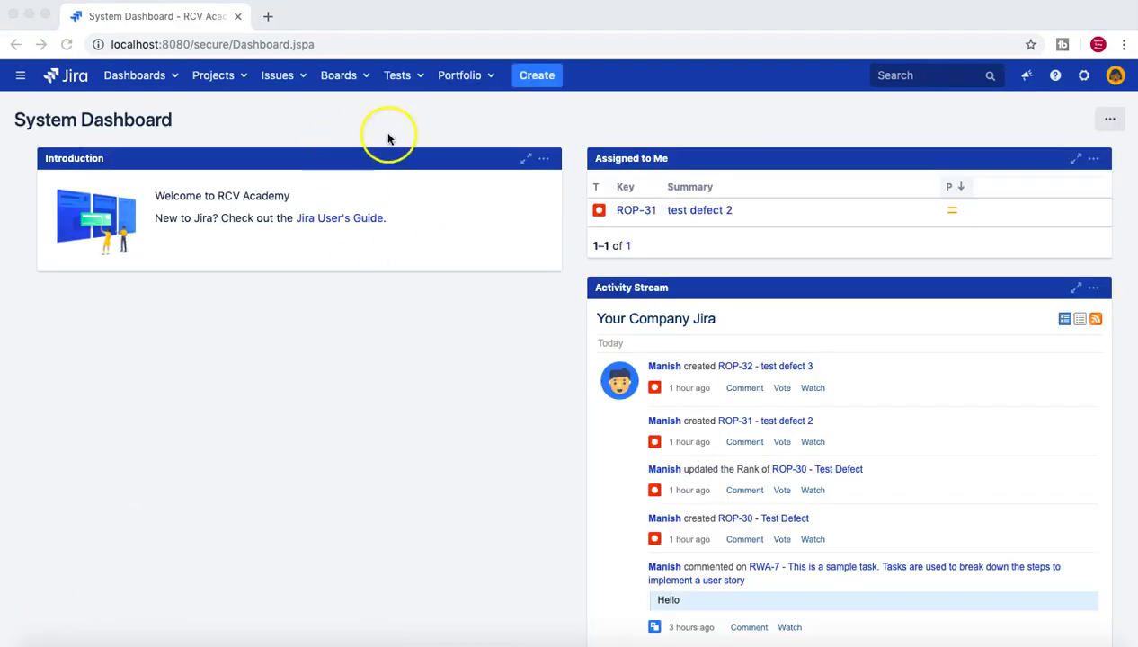
# Open the project settings of RCV Academy Online Portal (ROP) and review the summary.
pyautogui.click(243, 80)
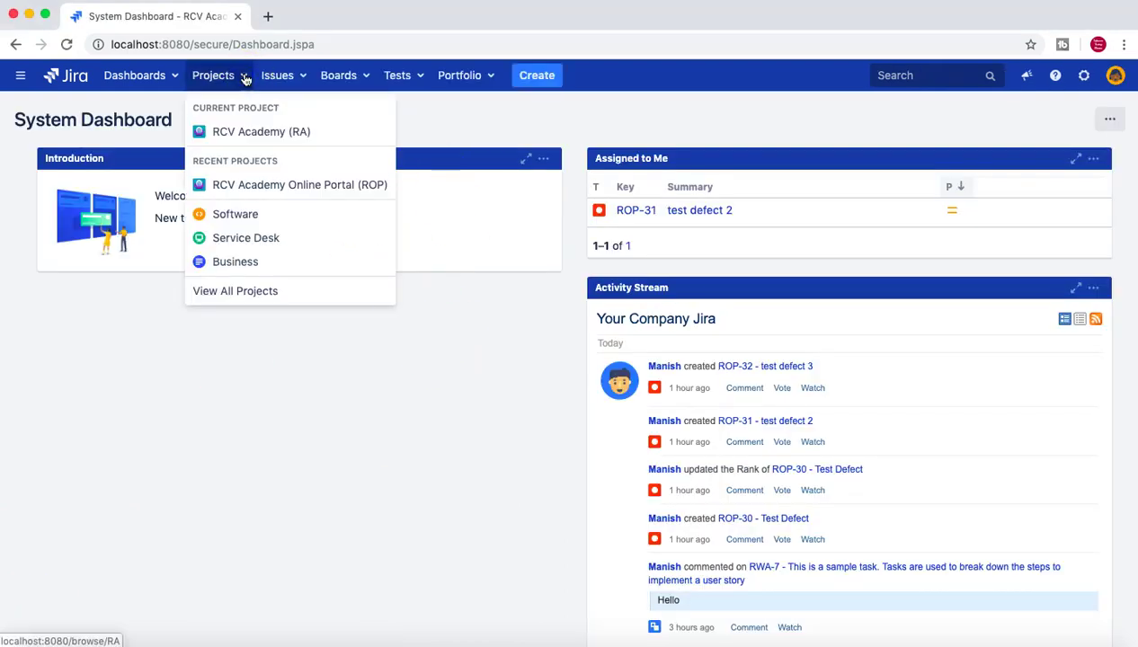
pyautogui.click(245, 186)
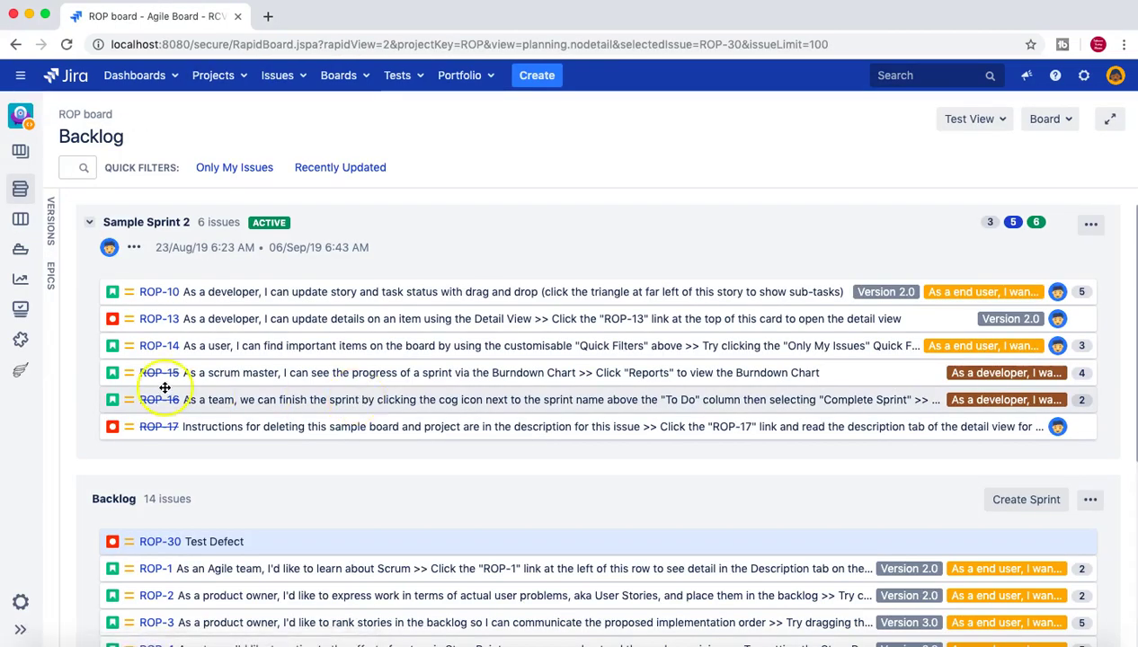
pyautogui.click(11, 608)
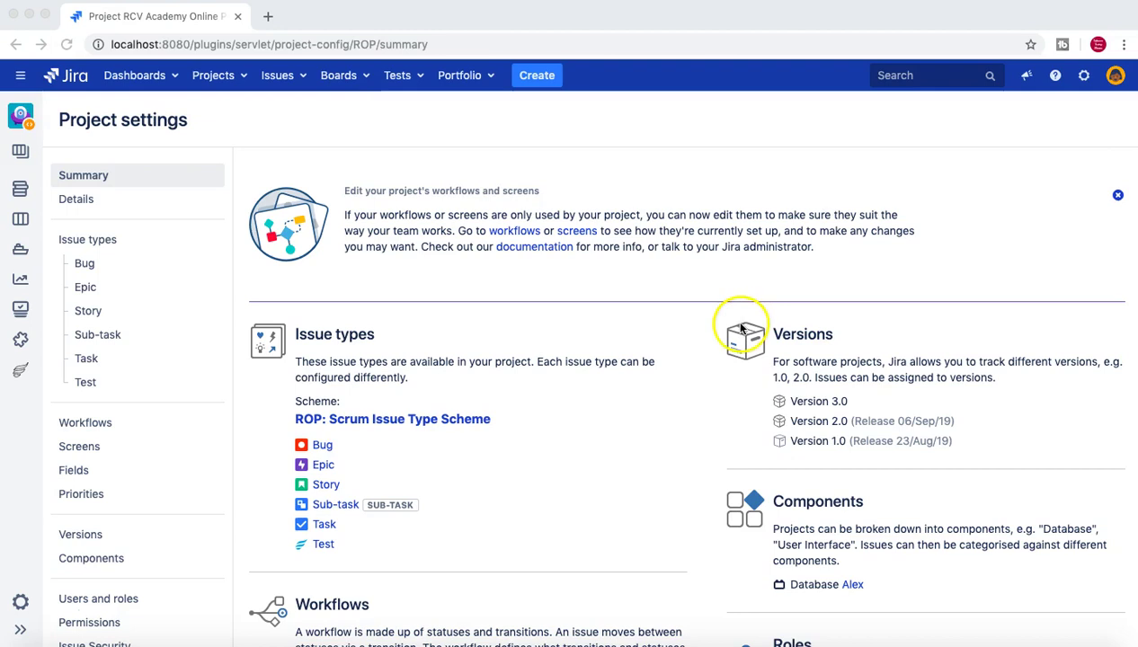
pyautogui.scroll(-2, 623, 373)
pyautogui.scroll(2, 630, 376)
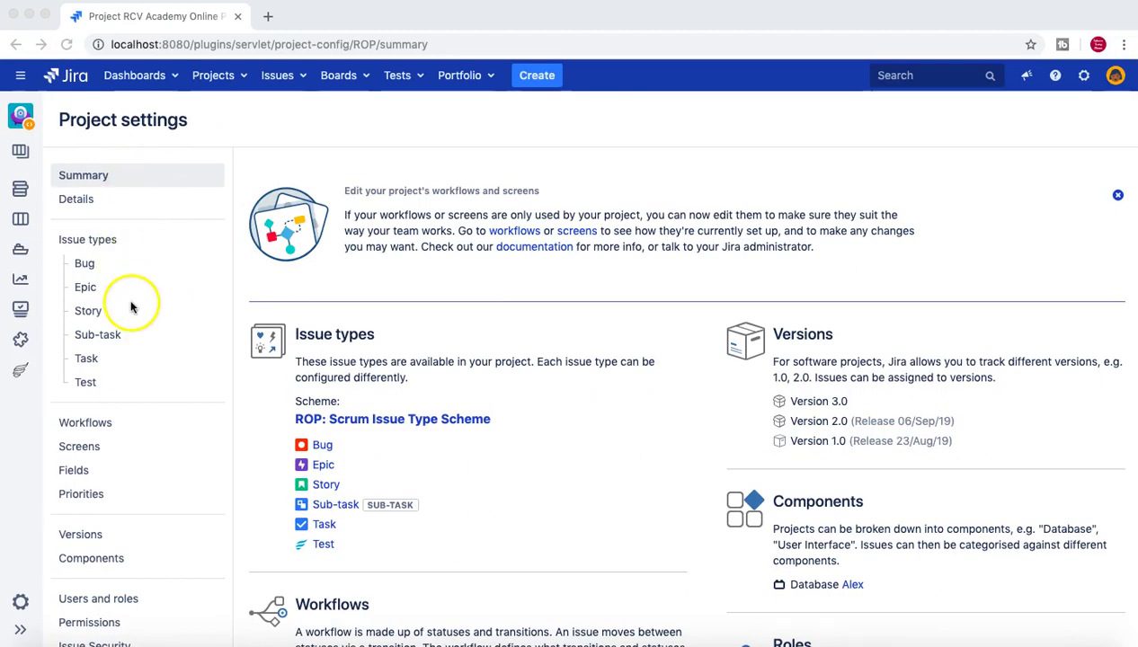
# Open users and roles in the ROP project settings and review the options available to the project administrator.
pyautogui.scroll(-1, 133, 305)
pyautogui.scroll(-5, 126, 379)
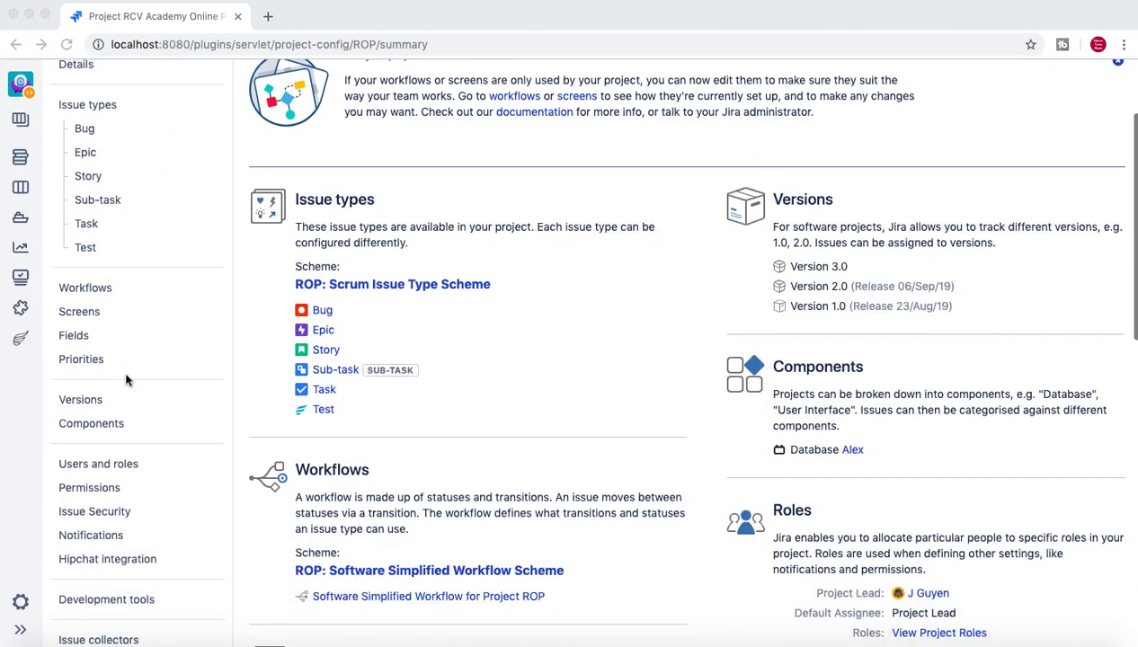
pyautogui.scroll(-2, 159, 403)
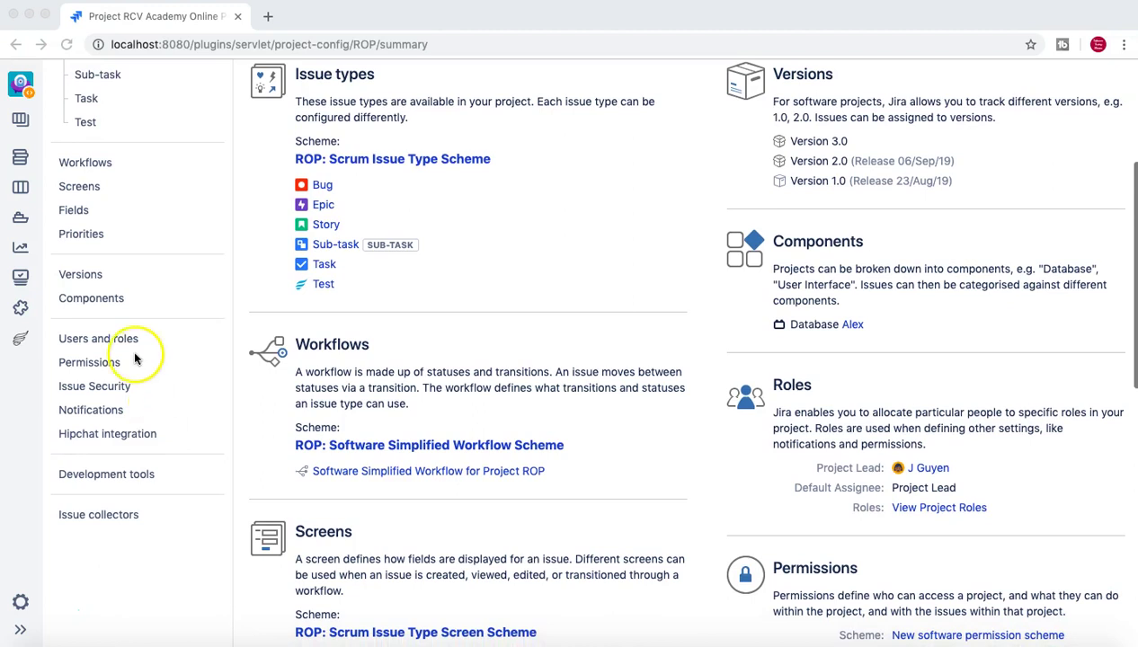
pyautogui.click(131, 339)
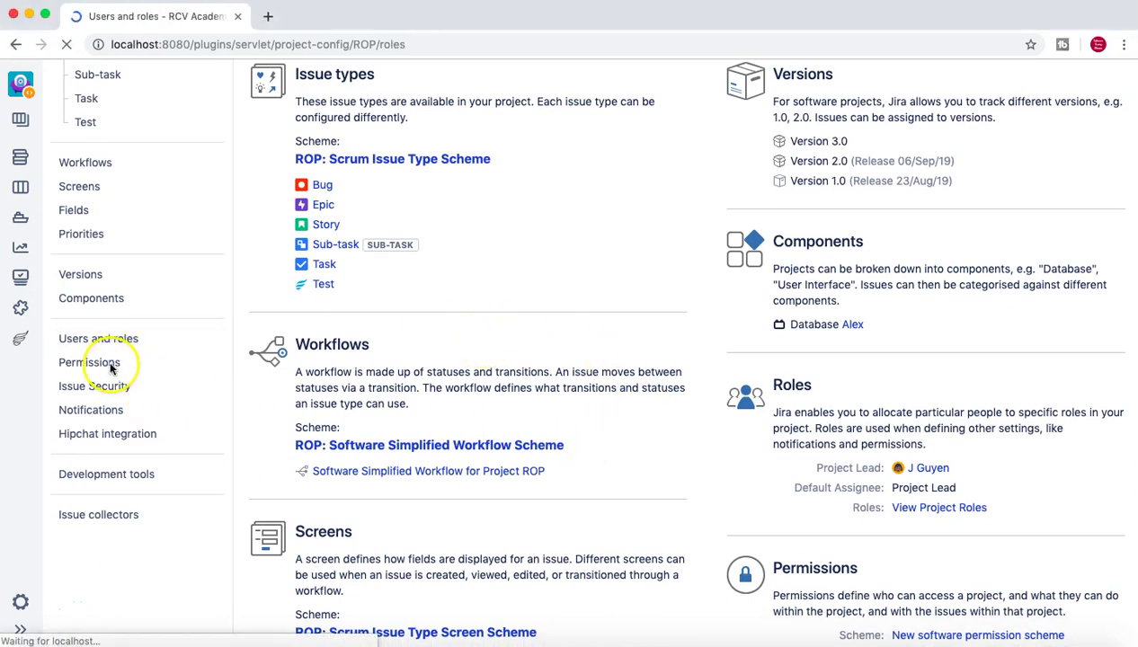
pyautogui.scroll(-1, 508, 336)
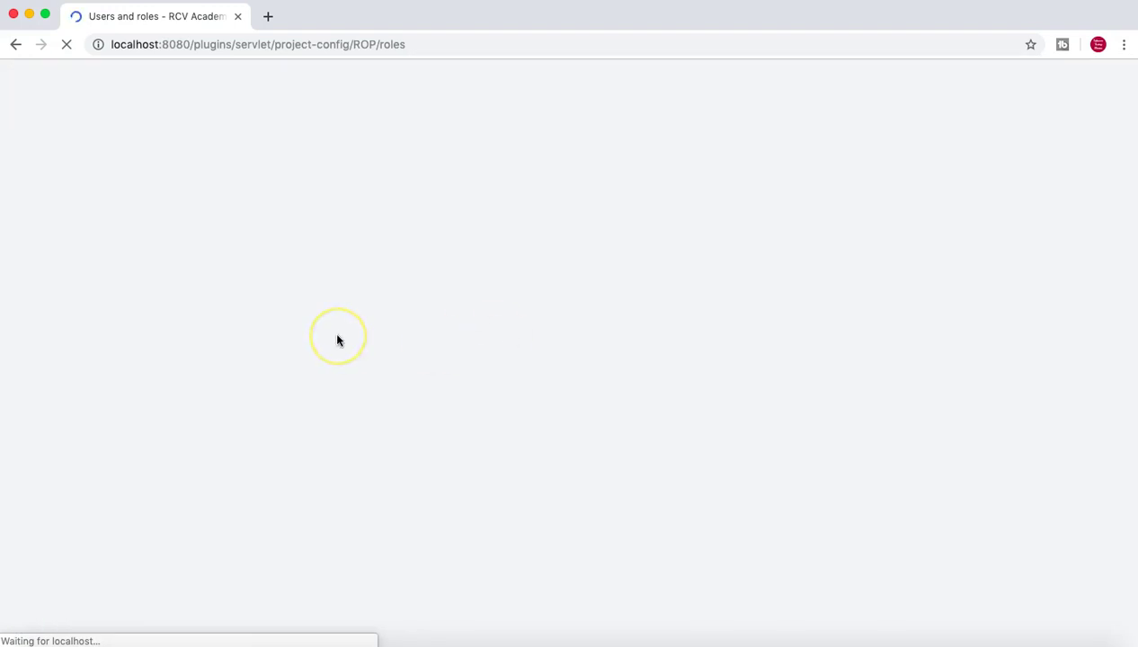
pyautogui.click(193, 429)
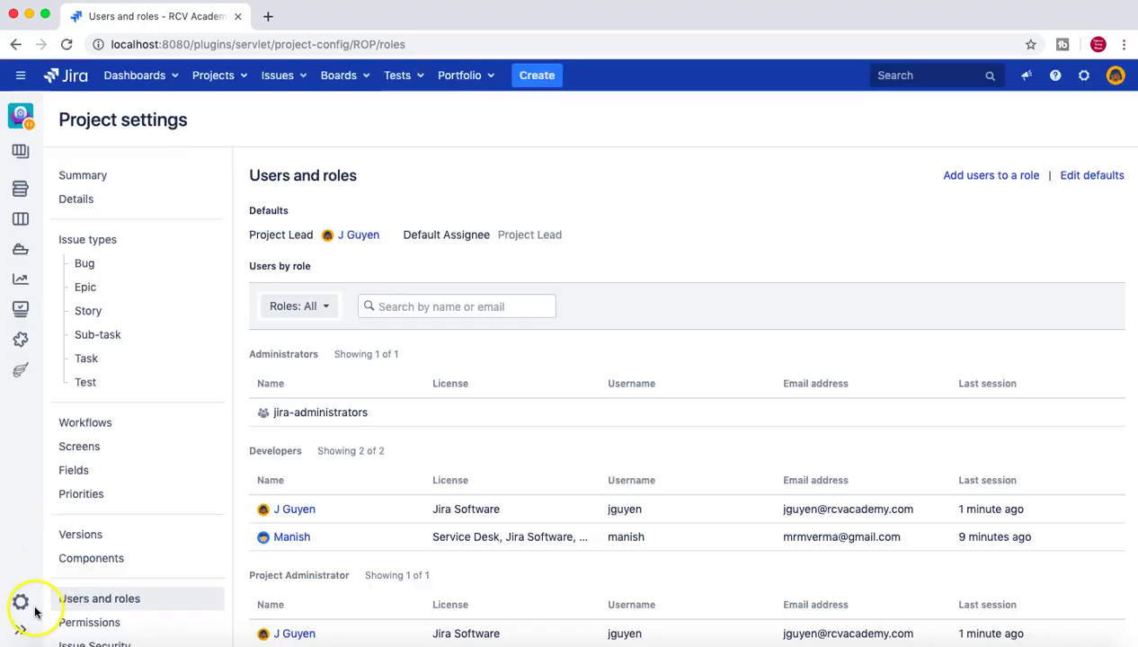
pyautogui.scroll(-3, 575, 247)
pyautogui.scroll(3, 540, 359)
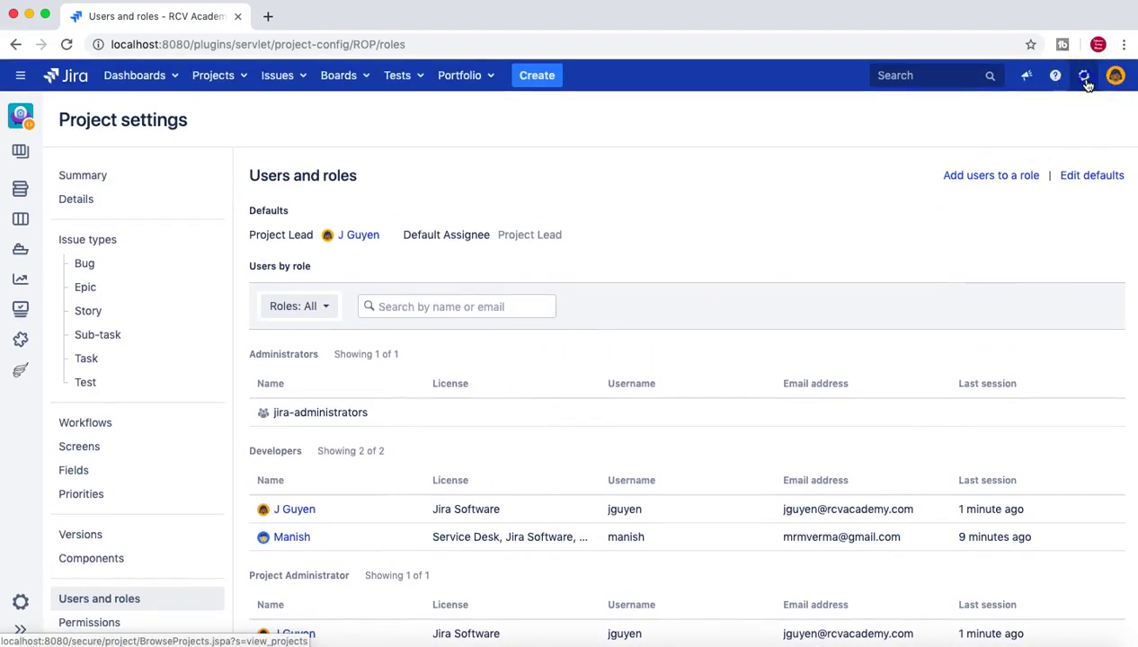
# Check which Jira administration sections are available to the project administrator account.
pyautogui.click(1085, 80)
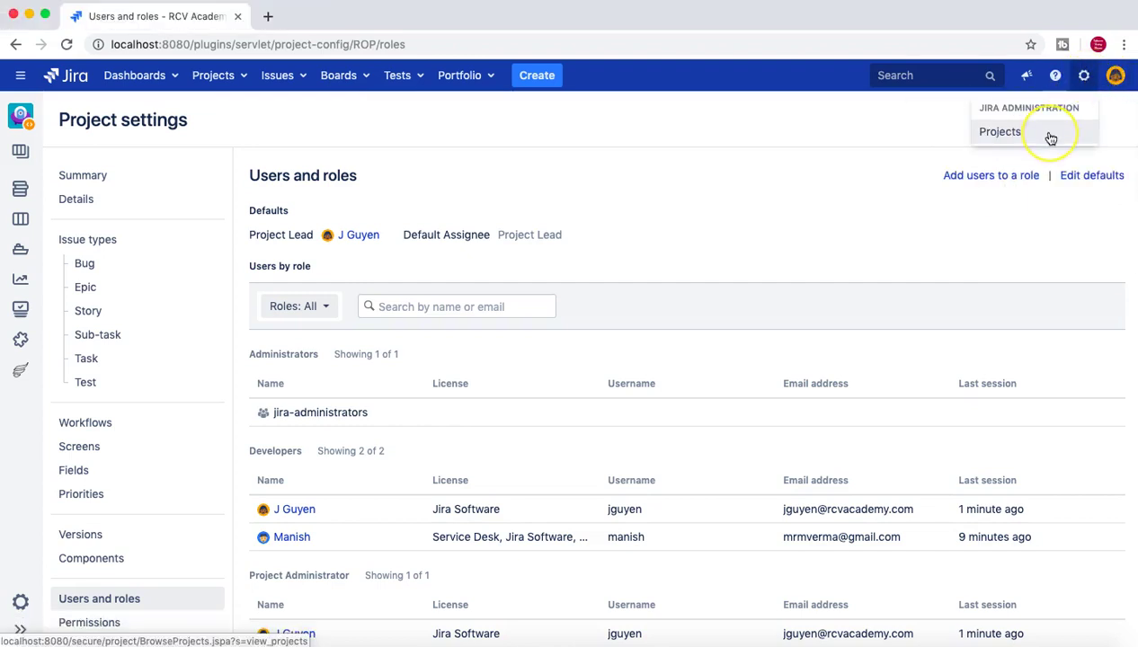
pyautogui.click(1019, 135)
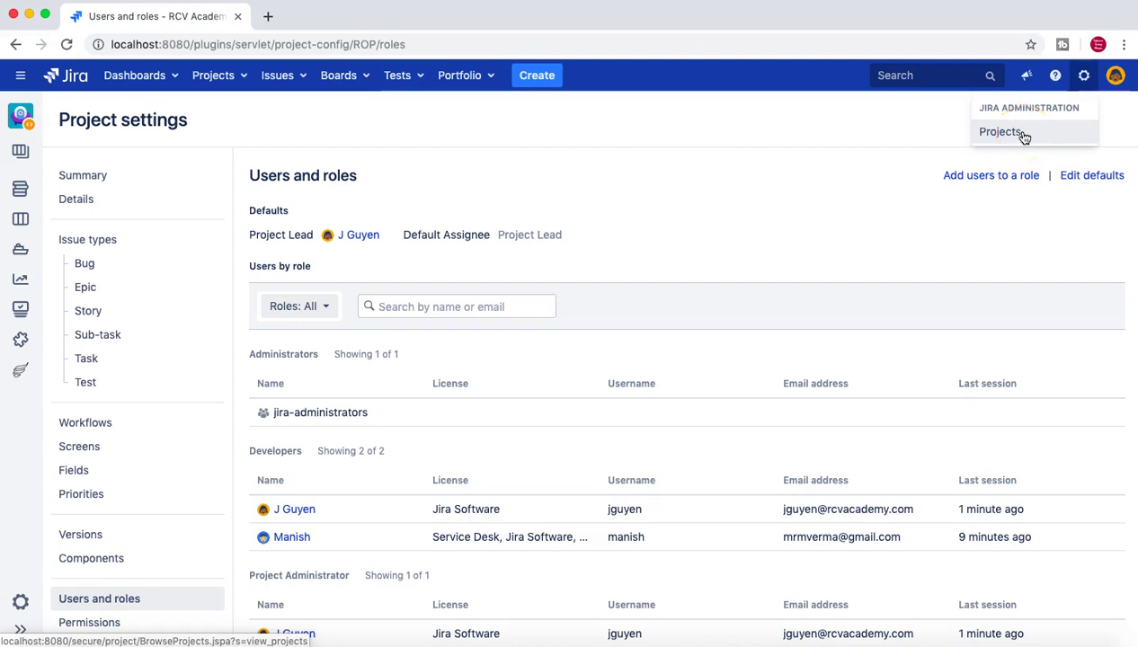
pyautogui.scroll(-3, 747, 225)
pyautogui.scroll(3, 773, 256)
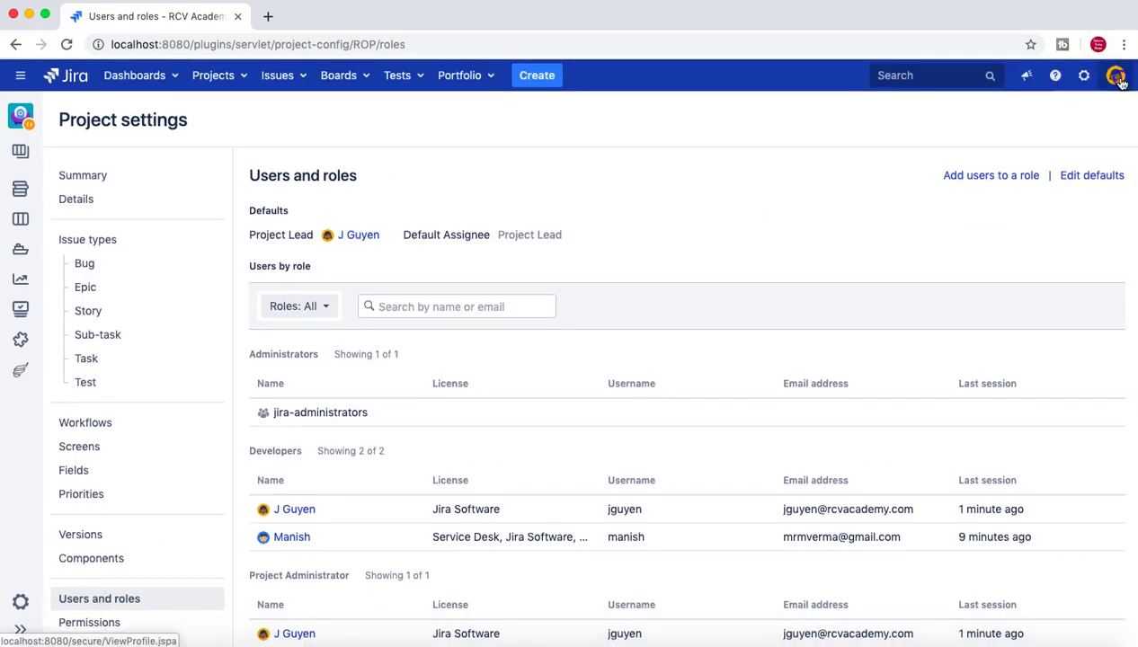
# Log out and log back in with the Jira administrator's username and account password.
pyautogui.click(1115, 76)
pyautogui.click(1029, 260)
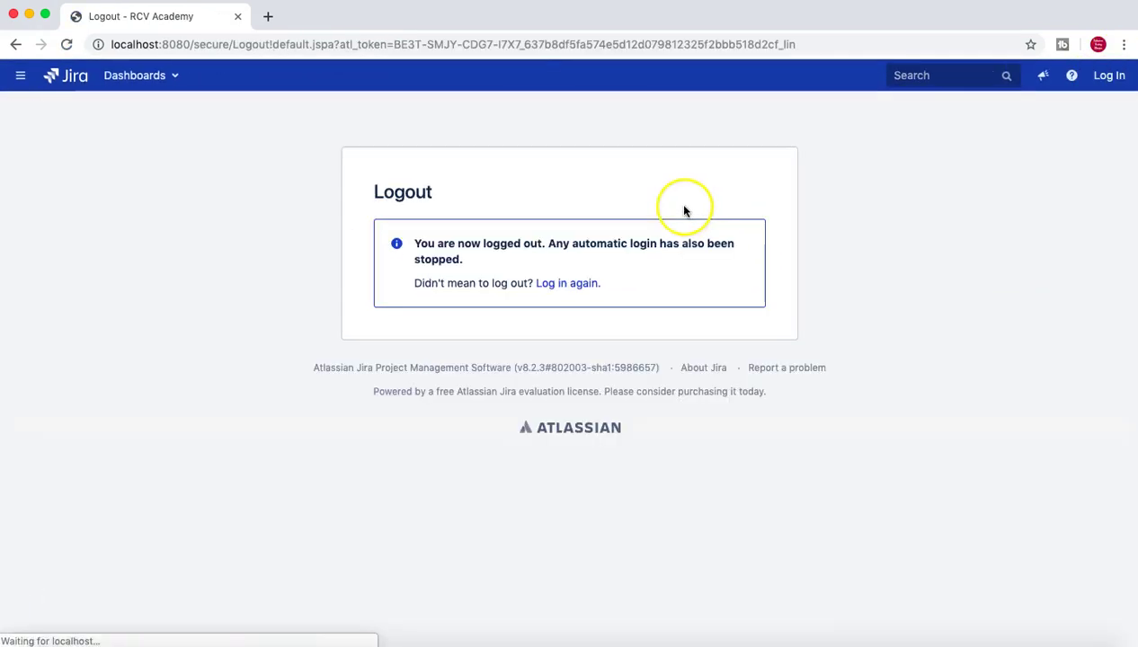
pyautogui.click(564, 285)
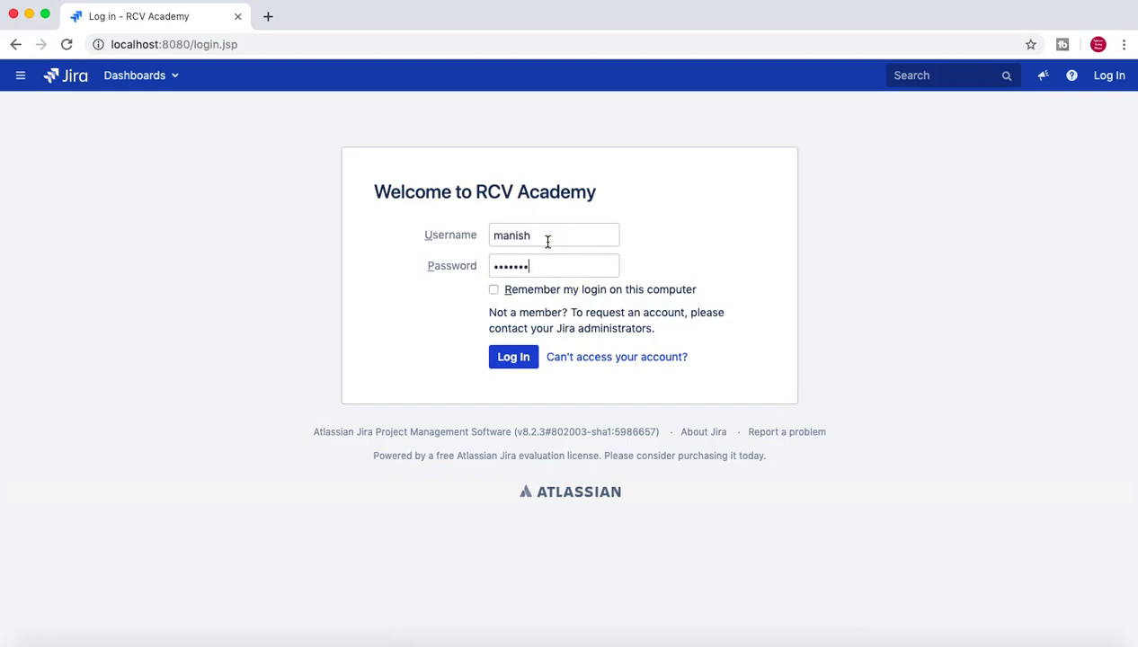
pyautogui.press('Return')
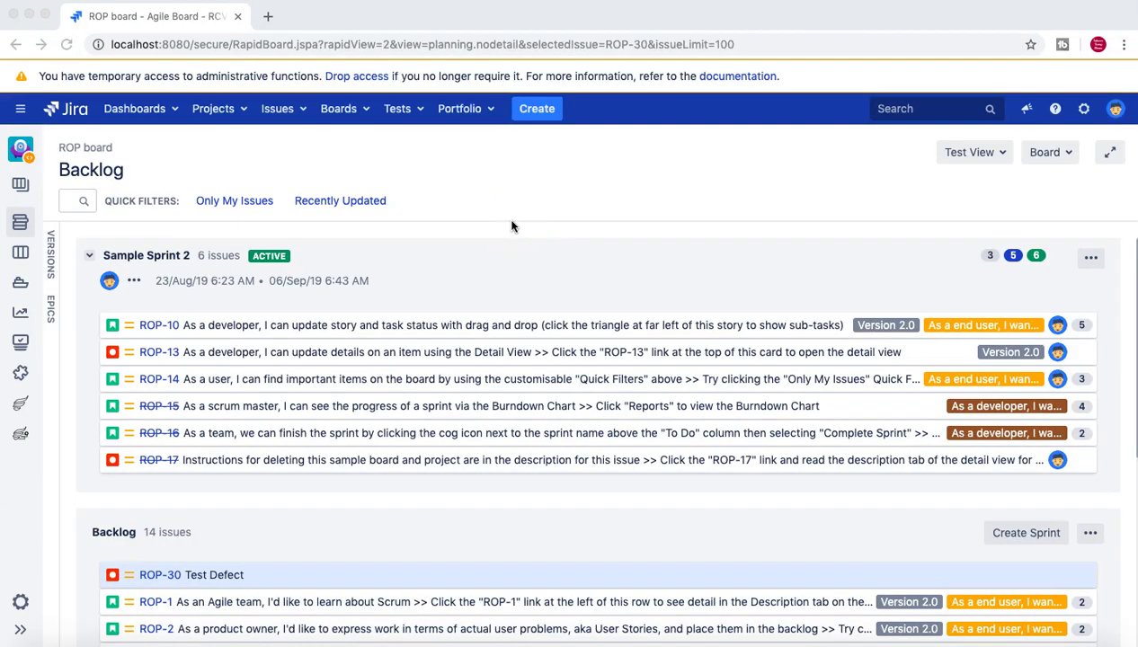
# Open users and roles in the project settings of RCV Academy Online Portal (ROP).
pyautogui.click(568, 223)
pyautogui.click(244, 111)
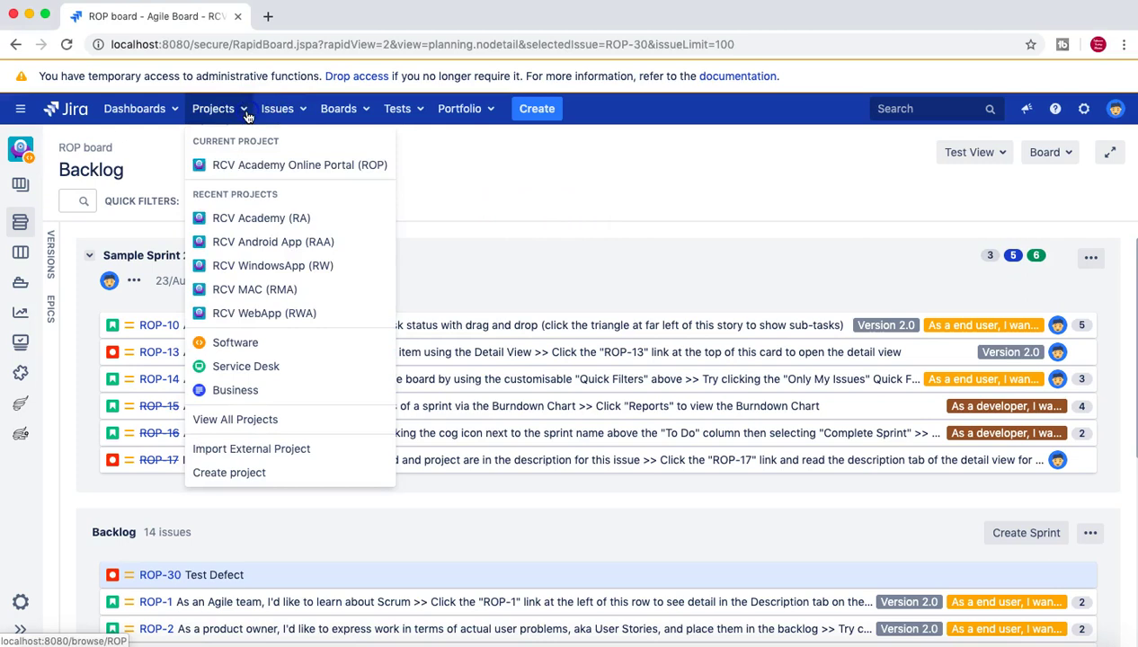
pyautogui.click(335, 174)
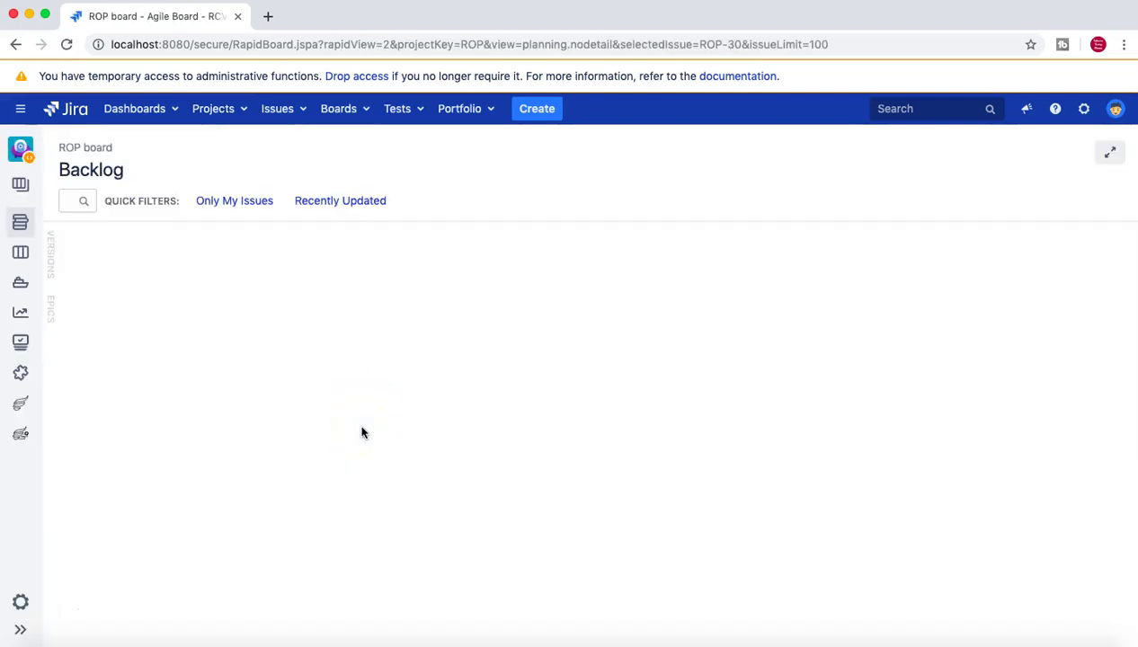
pyautogui.scroll(2, 362, 432)
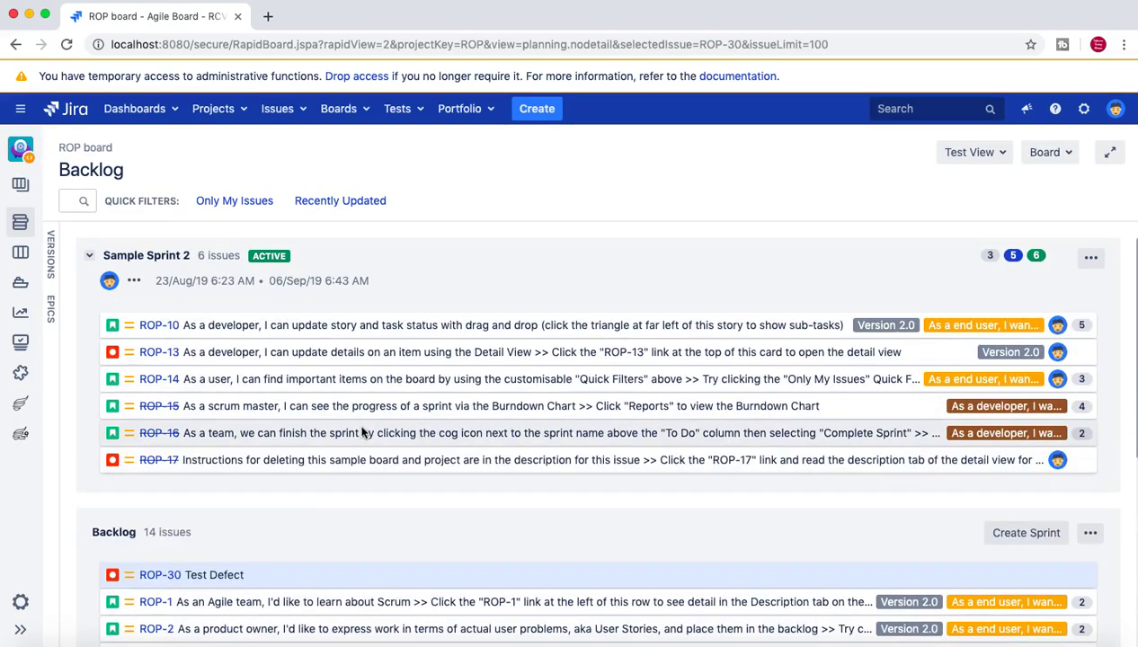
pyautogui.click(20, 601)
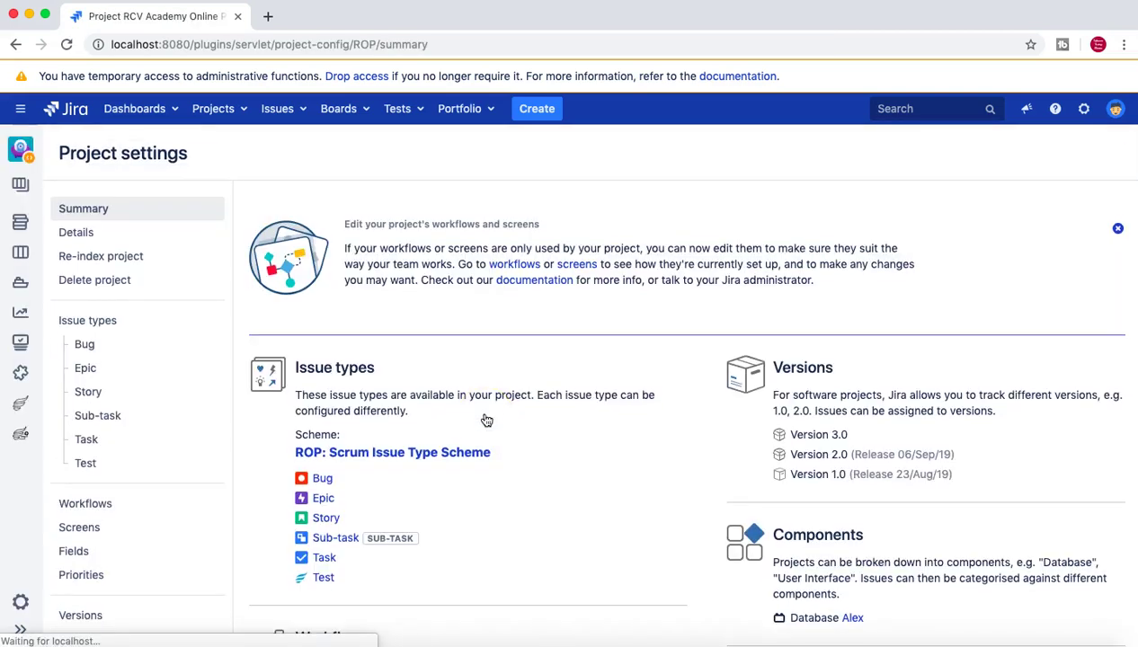
pyautogui.scroll(-5, 617, 435)
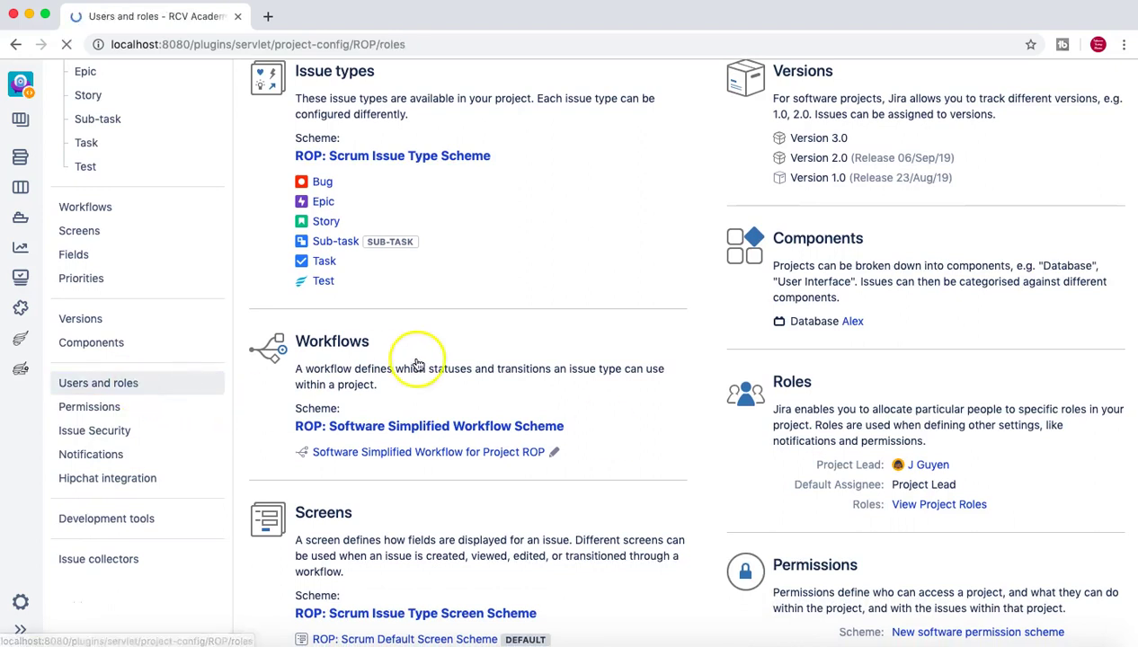
pyautogui.scroll(-3, 589, 388)
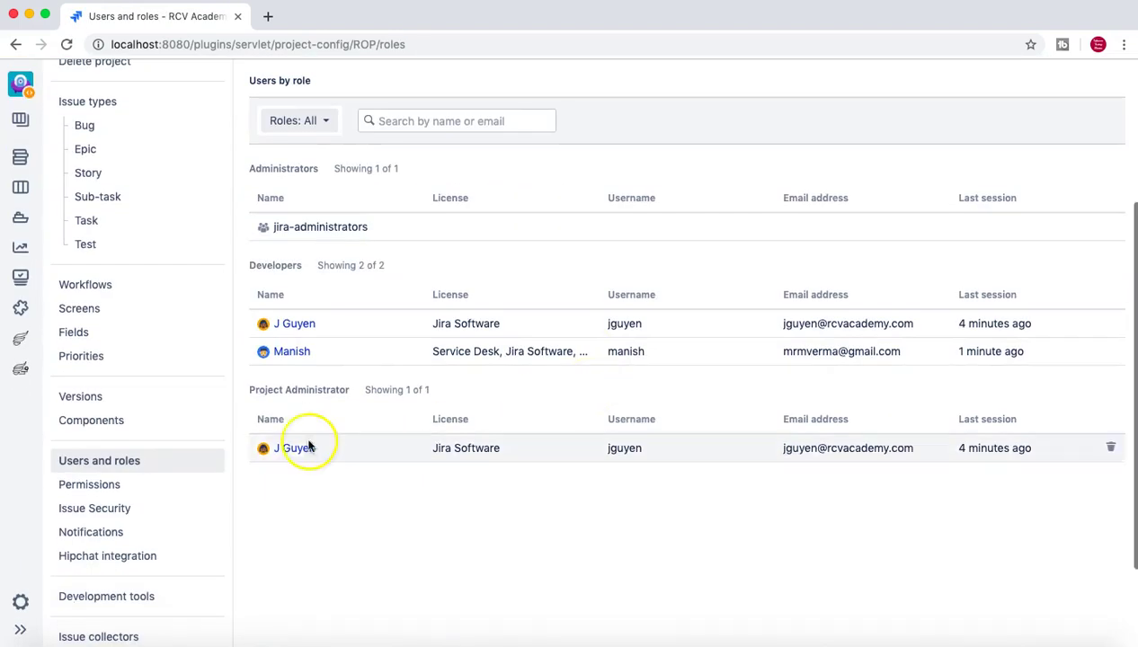
# Remove the project lead from the Project Administrator role in the ROP project.
pyautogui.moveTo(339, 389); pyautogui.dragTo(349, 390)
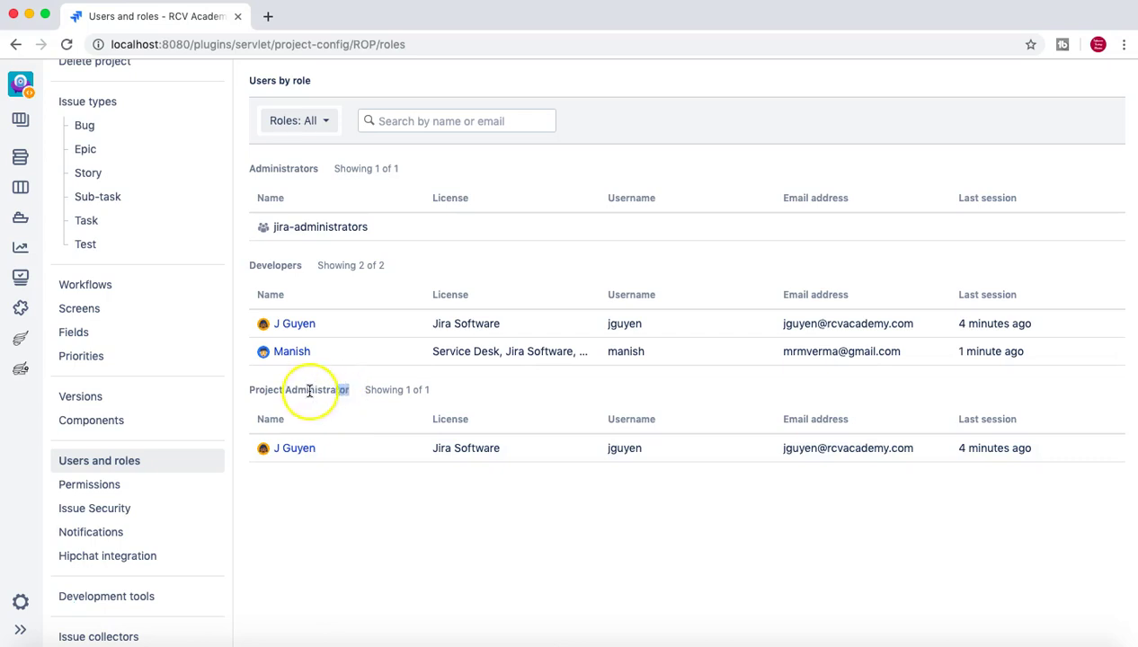
pyautogui.moveTo(285, 390); pyautogui.dragTo(349, 391)
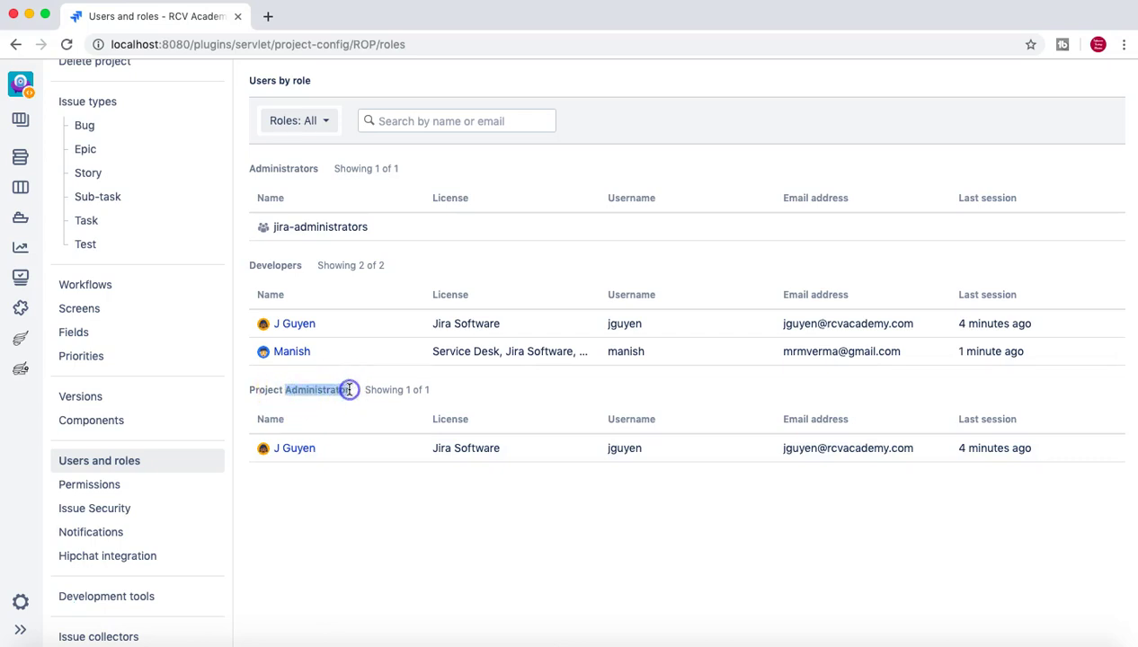
pyautogui.click(261, 389)
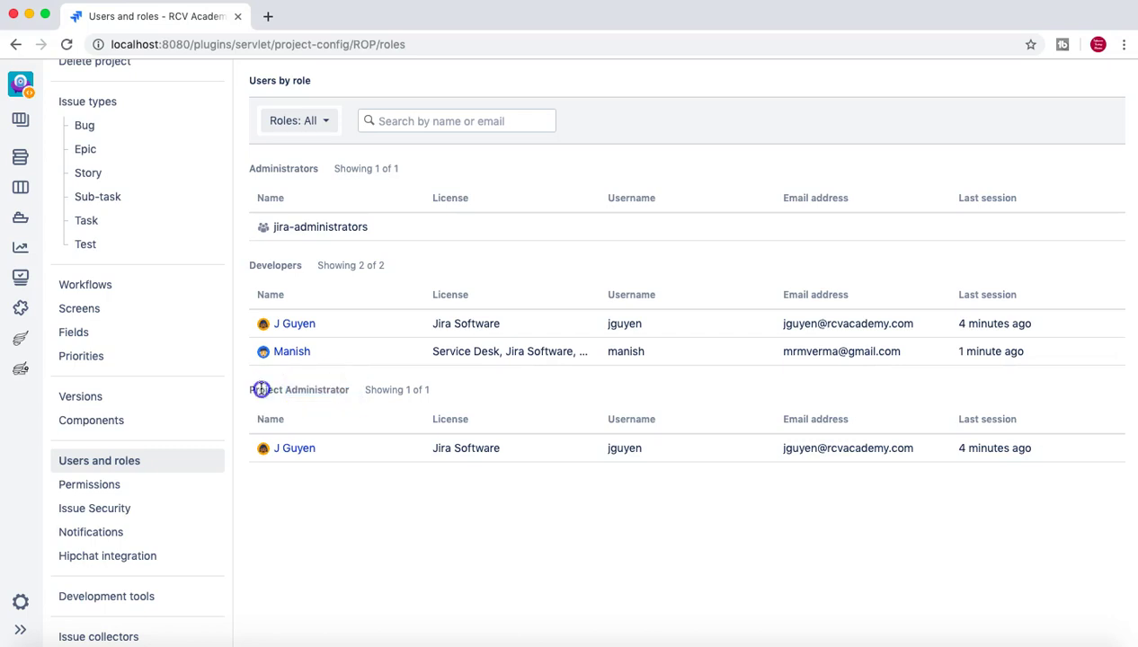
pyautogui.moveTo(861, 459)
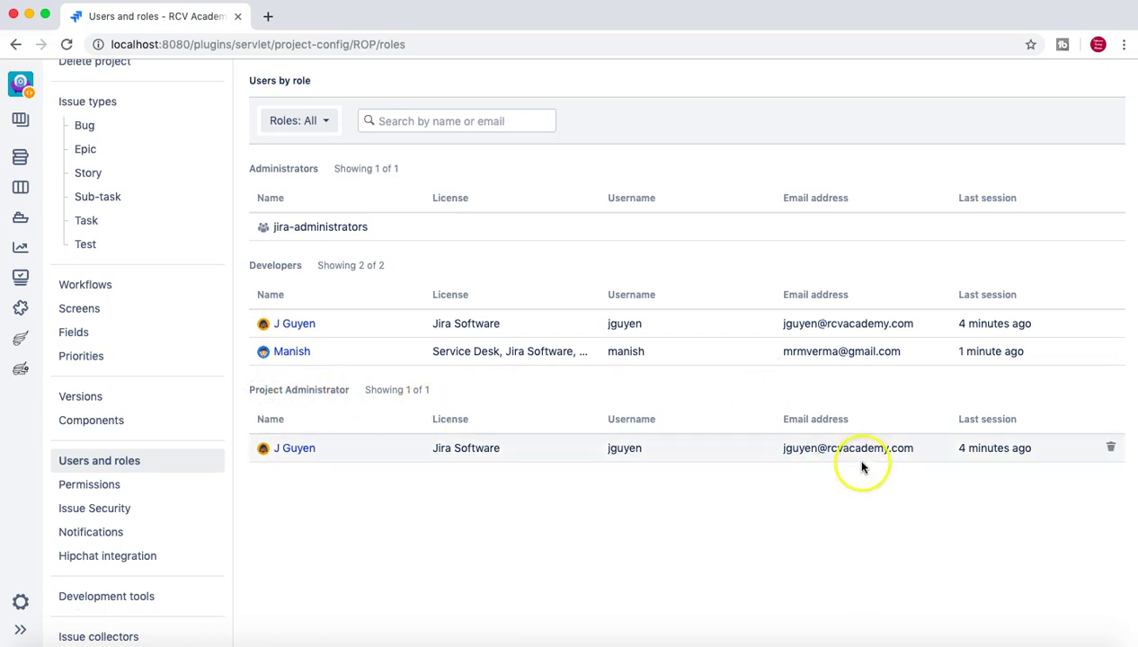
pyautogui.click(1113, 449)
pyautogui.scroll(3, 750, 435)
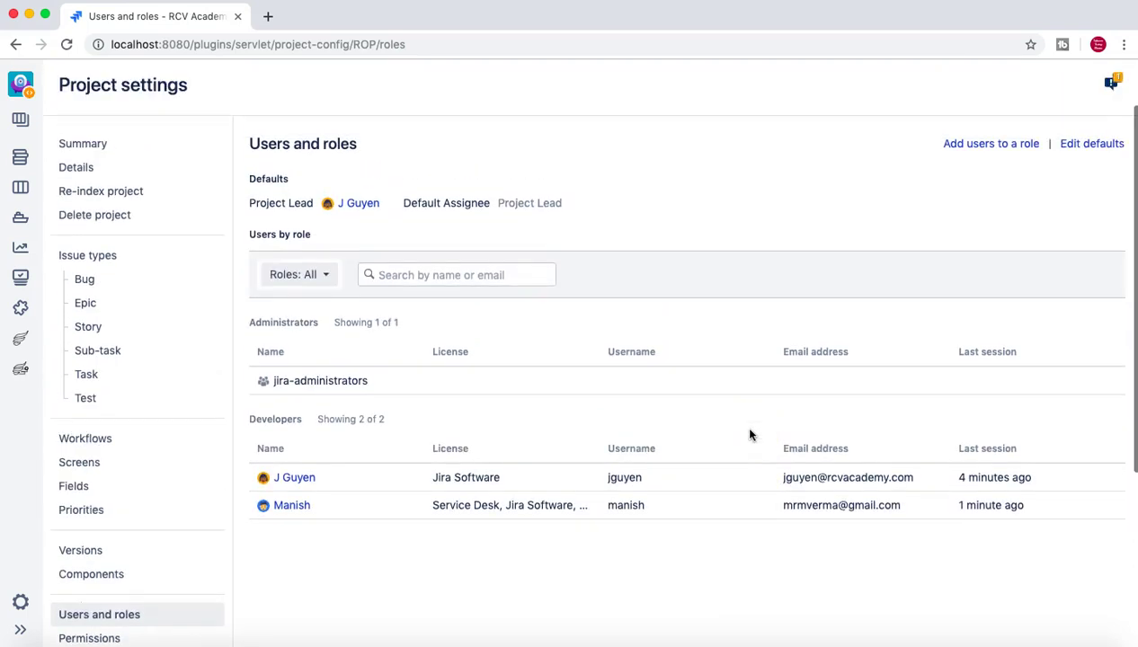
pyautogui.scroll(2, 933, 209)
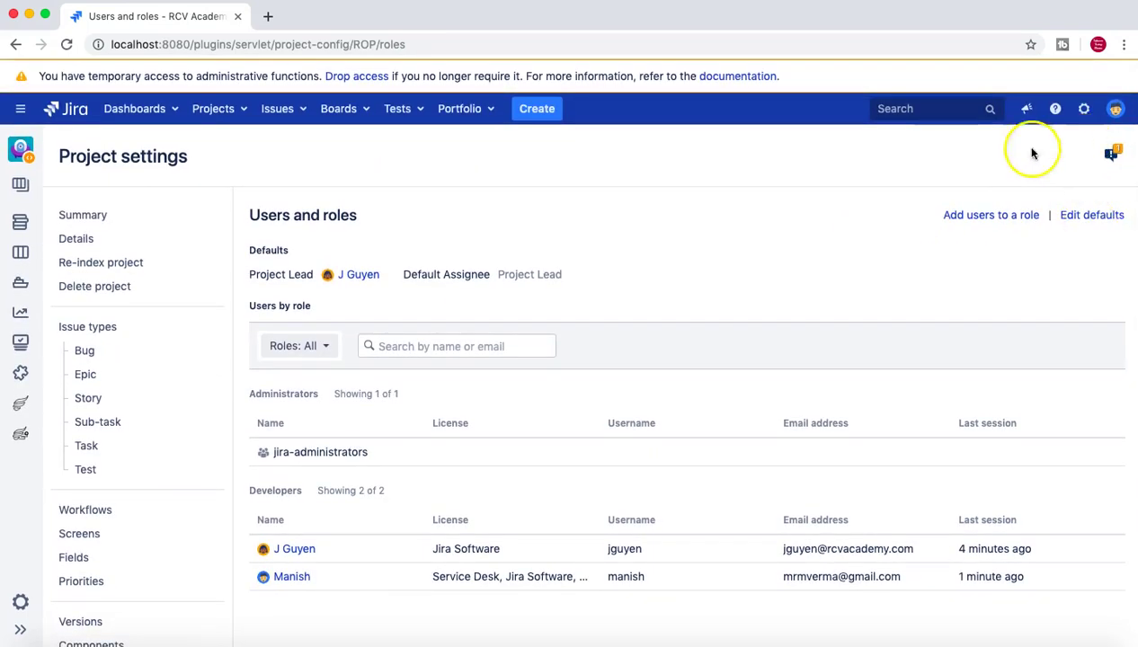
# Log back in with the project lead's username and account password, and open RCV Academy Online Portal (ROP) to check for project settings access.
pyautogui.click(1115, 109)
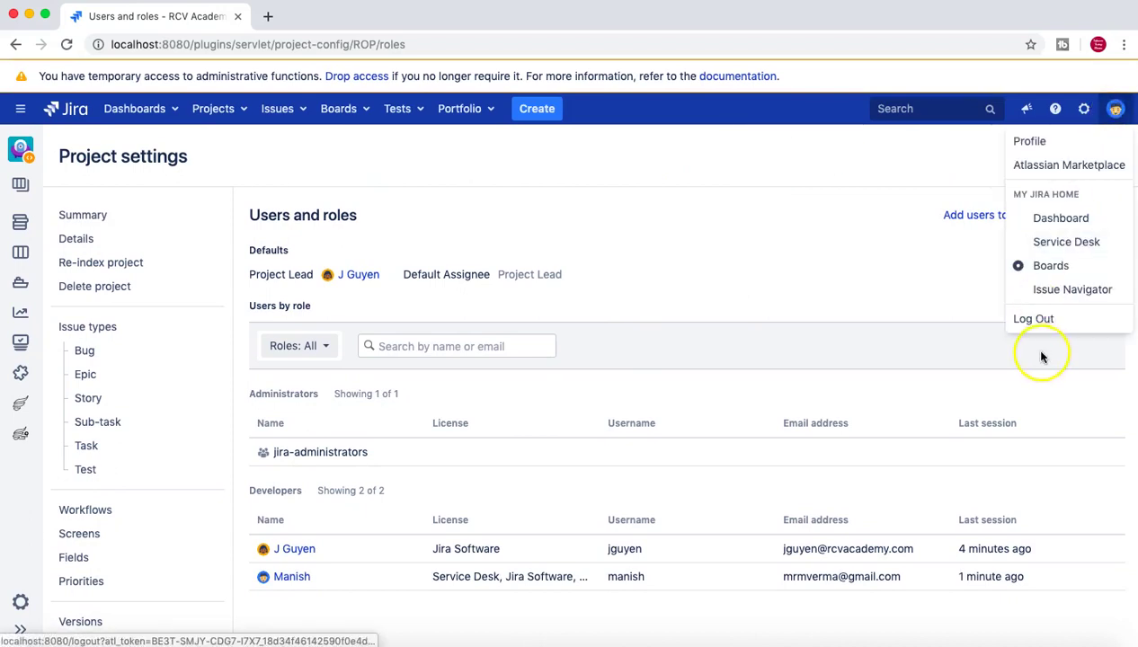
pyautogui.click(1025, 318)
pyautogui.click(575, 284)
pyautogui.click(536, 233)
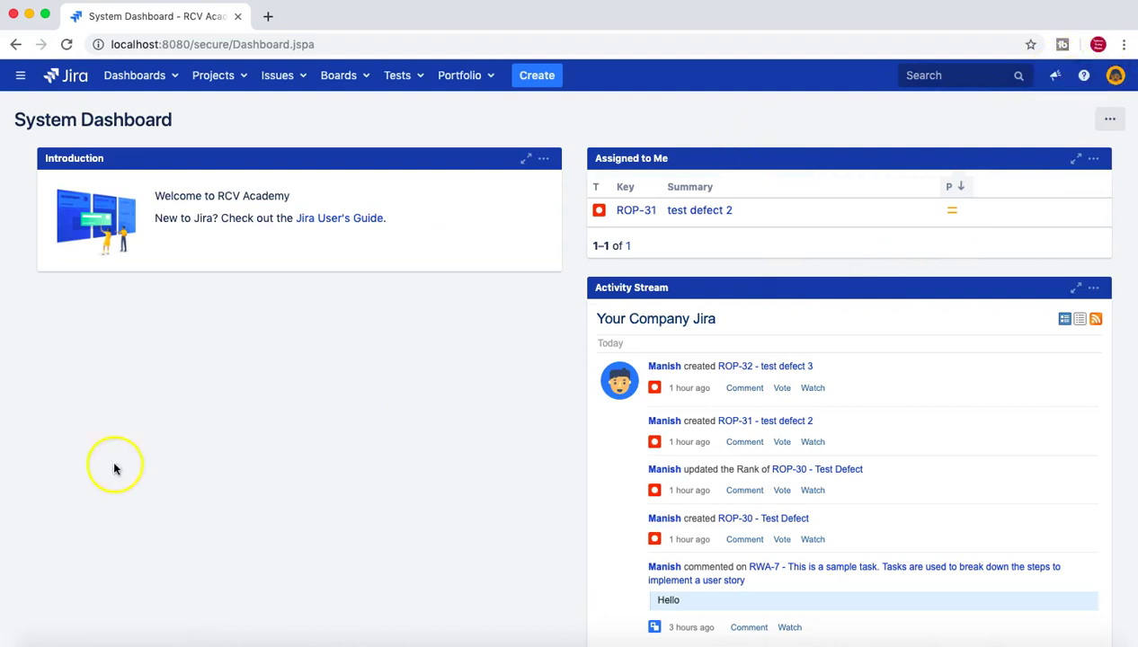
pyautogui.click(245, 78)
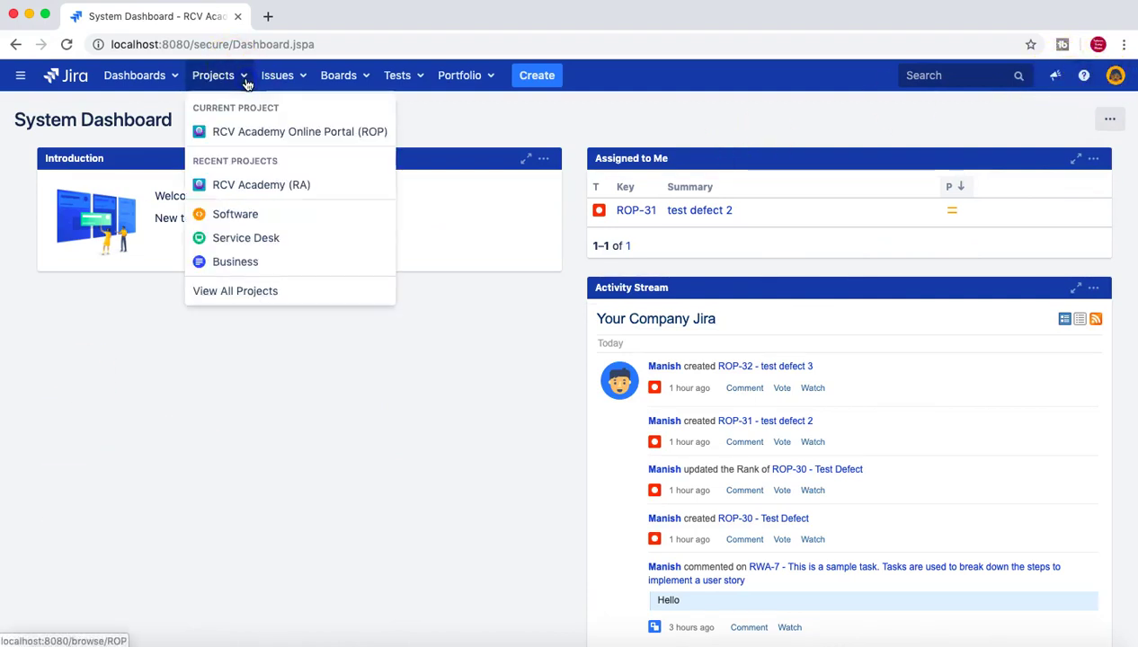
pyautogui.click(243, 133)
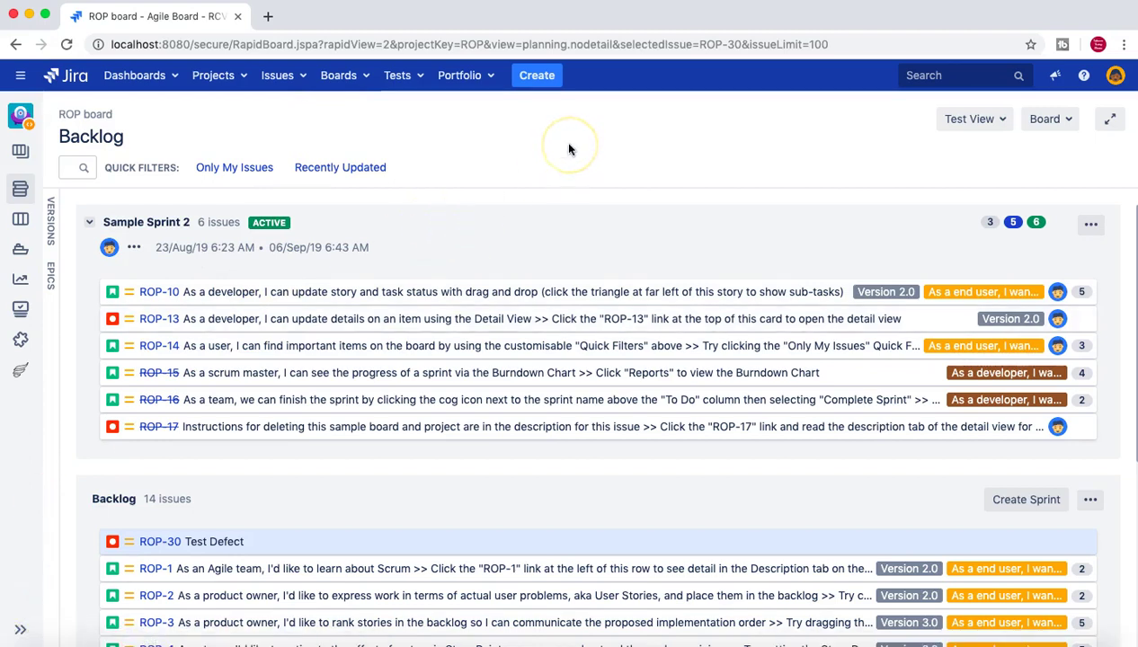
# Log out of the project lead's account and log back in with the Jira administrator's username and account password.
pyautogui.click(1113, 79)
pyautogui.click(1057, 254)
pyautogui.click(512, 237)
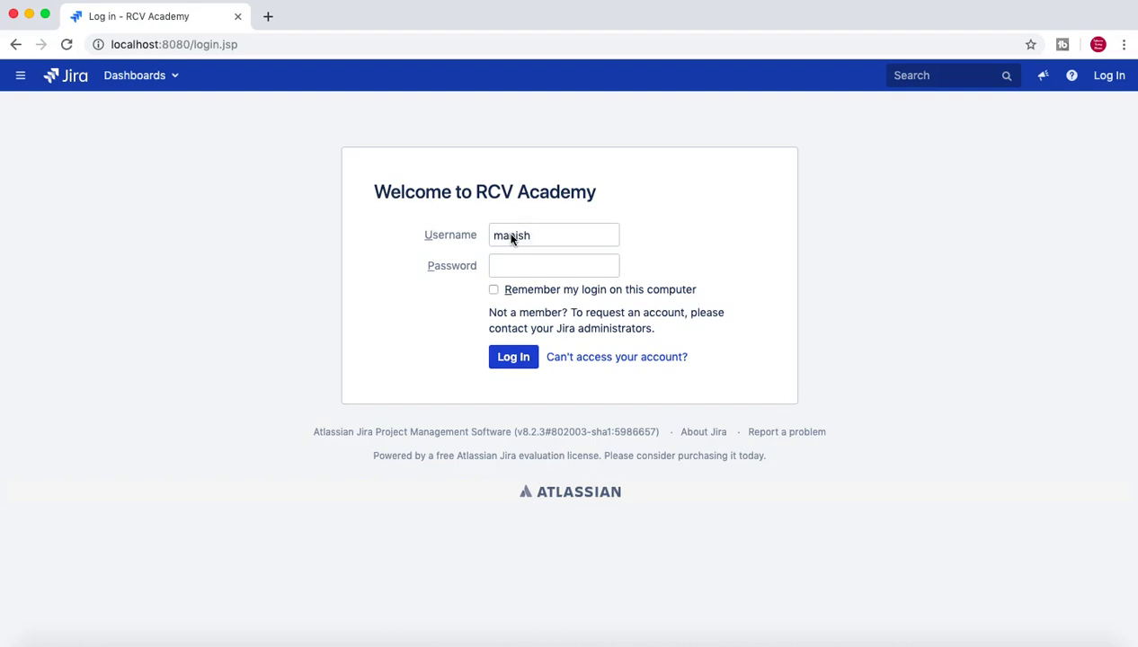
pyautogui.write('••••••••••')
pyautogui.press('Return')
pyautogui.click(232, 254)
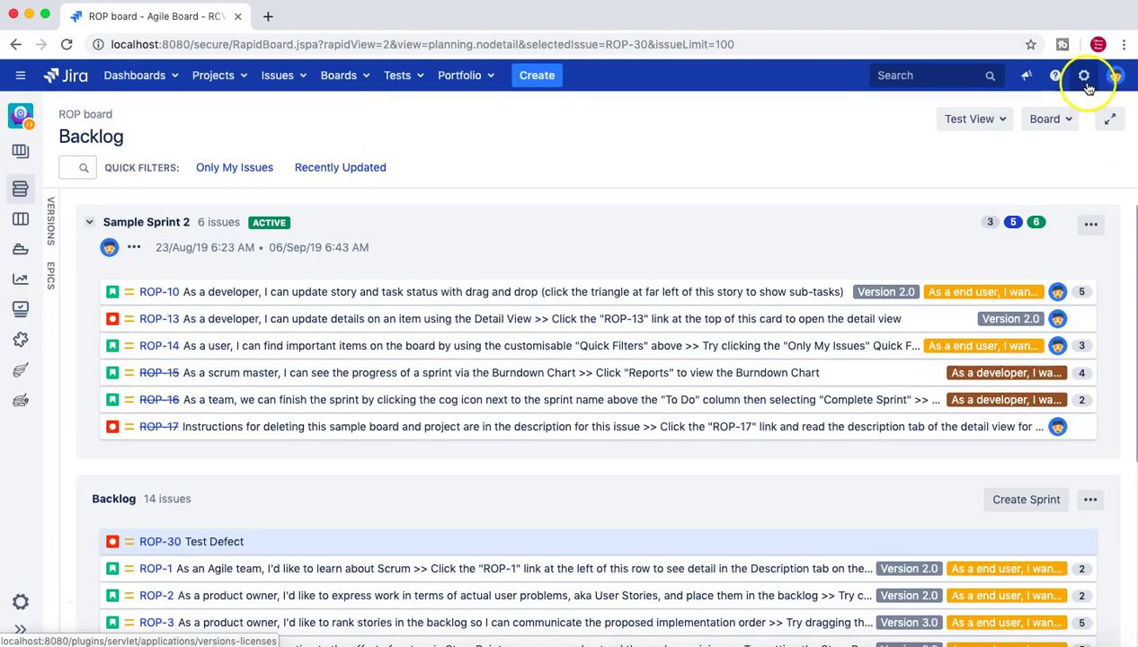
# Open the Issues section of Jira administration, confirming administrator access with the account password.
pyautogui.click(1084, 74)
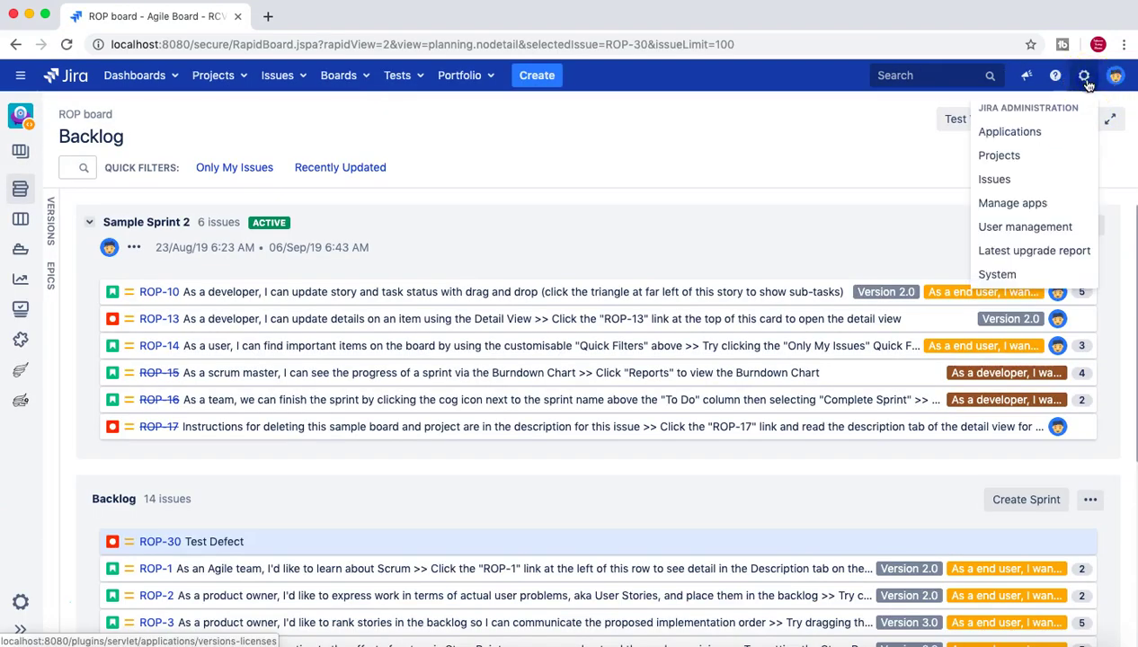
pyautogui.click(1034, 184)
pyautogui.click(534, 381)
pyautogui.write('**********')
pyautogui.press('Return')
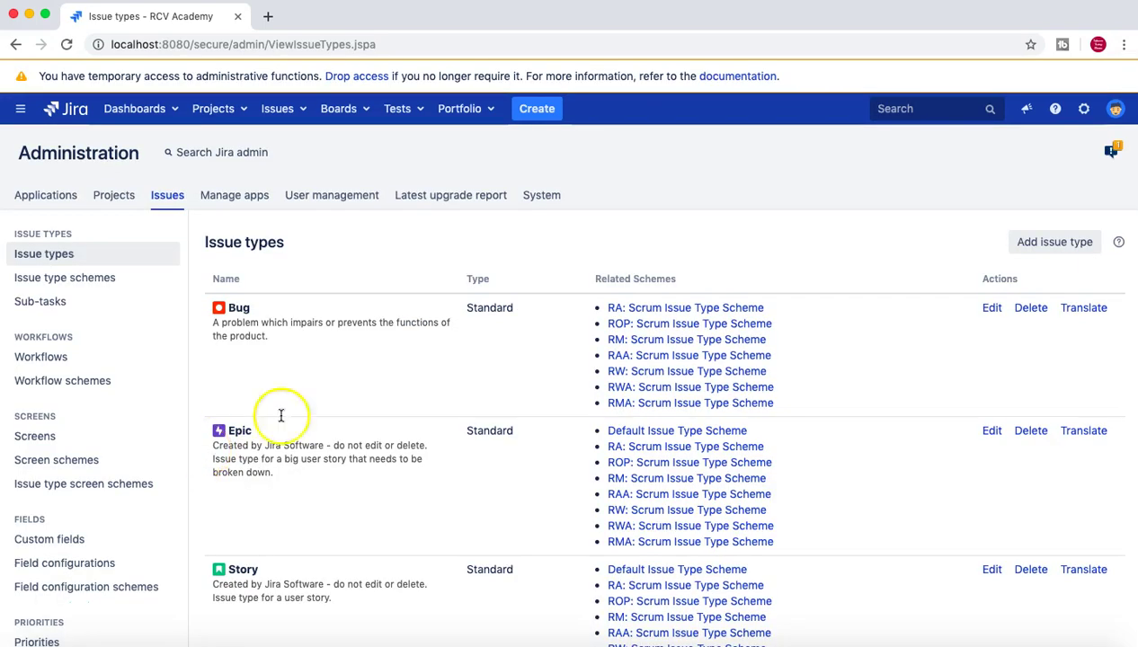
# Open the New software permission scheme from the permission schemes.
pyautogui.scroll(-10, 389, 391)
pyautogui.click(72, 424)
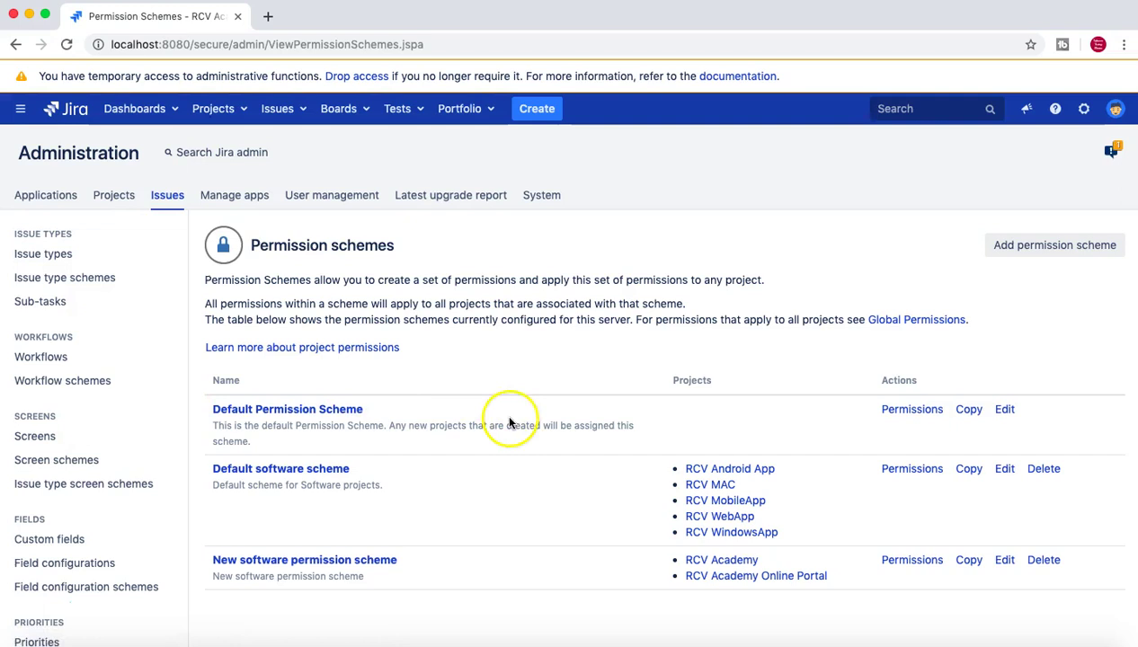
pyautogui.scroll(-3, 503, 418)
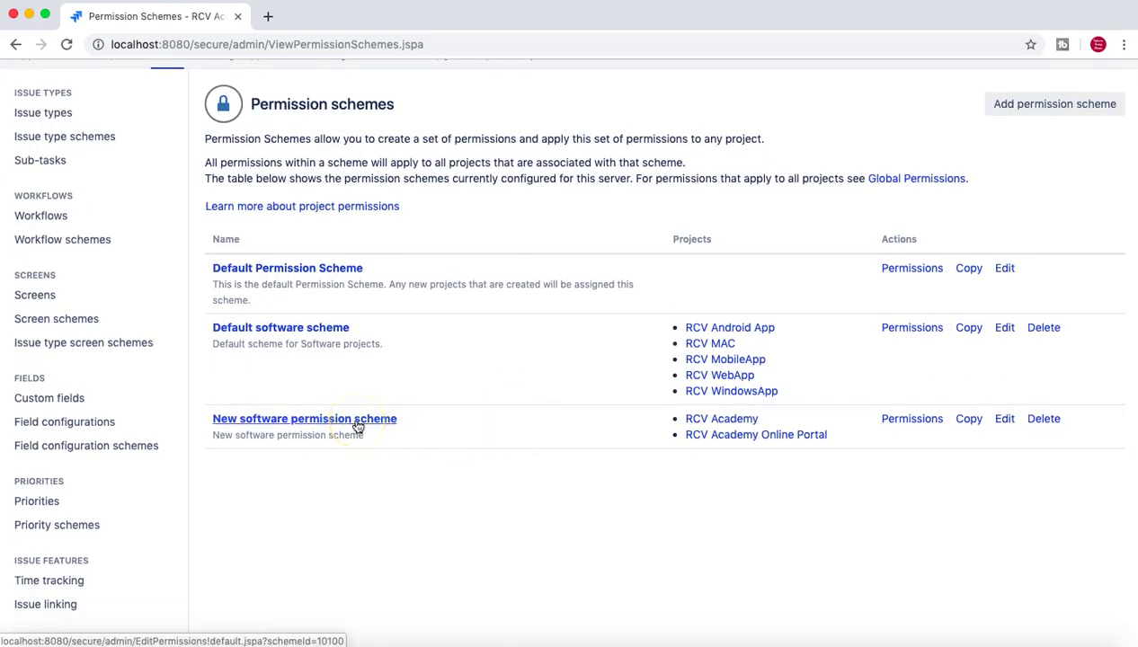
pyautogui.click(290, 419)
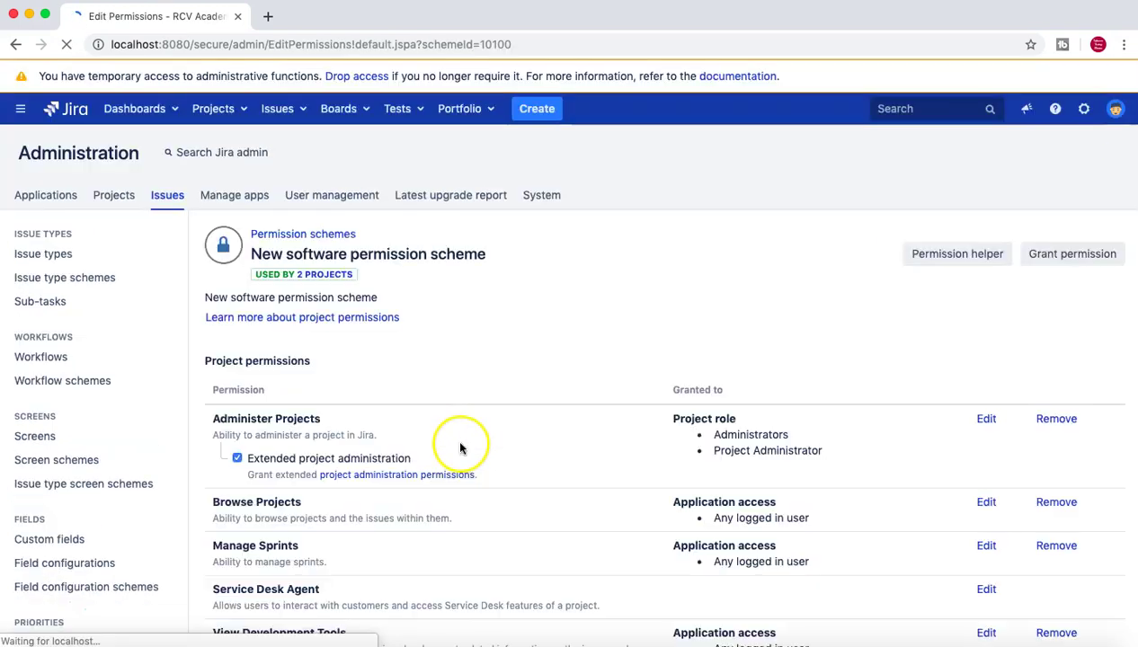
# Examine which project roles are granted the Administer Projects permission in the New software permission scheme.
pyautogui.scroll(-3, 451, 445)
pyautogui.moveTo(718, 313); pyautogui.dragTo(819, 311)
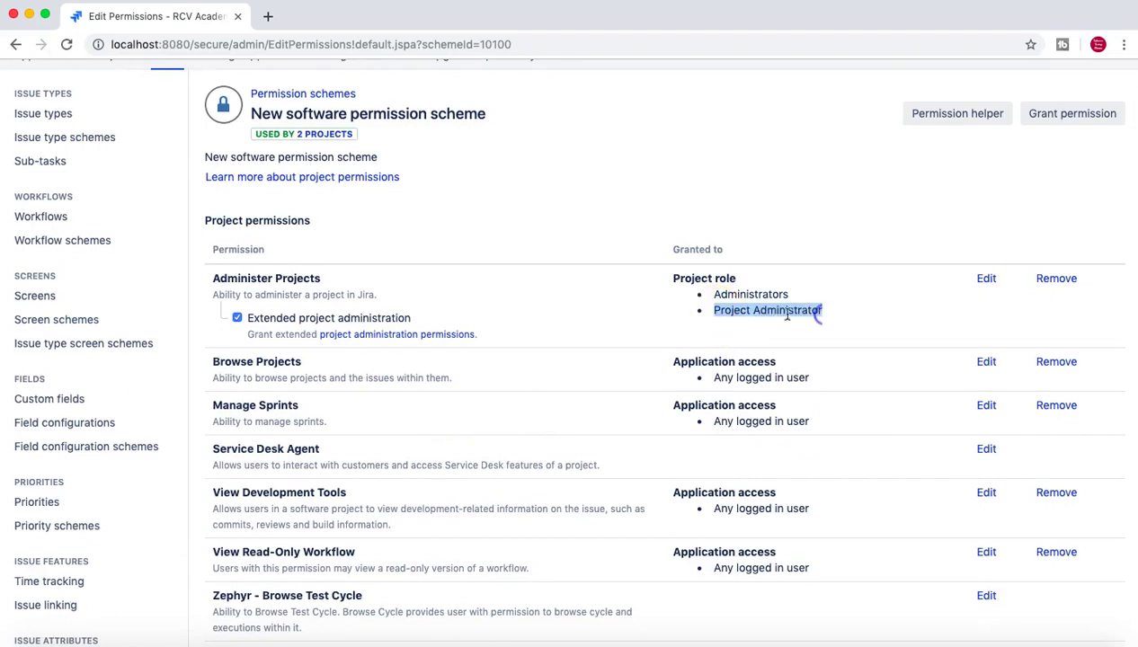
pyautogui.click(724, 312)
pyautogui.moveTo(717, 311); pyautogui.dragTo(831, 313)
pyautogui.click(833, 317)
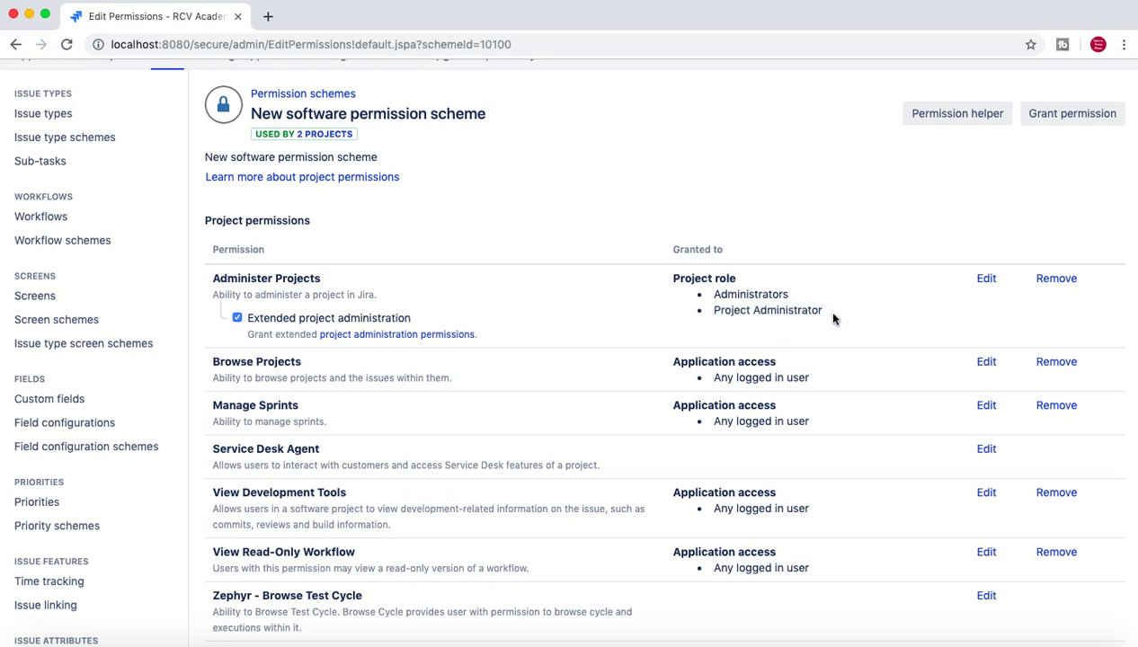
pyautogui.moveTo(828, 314); pyautogui.dragTo(722, 306)
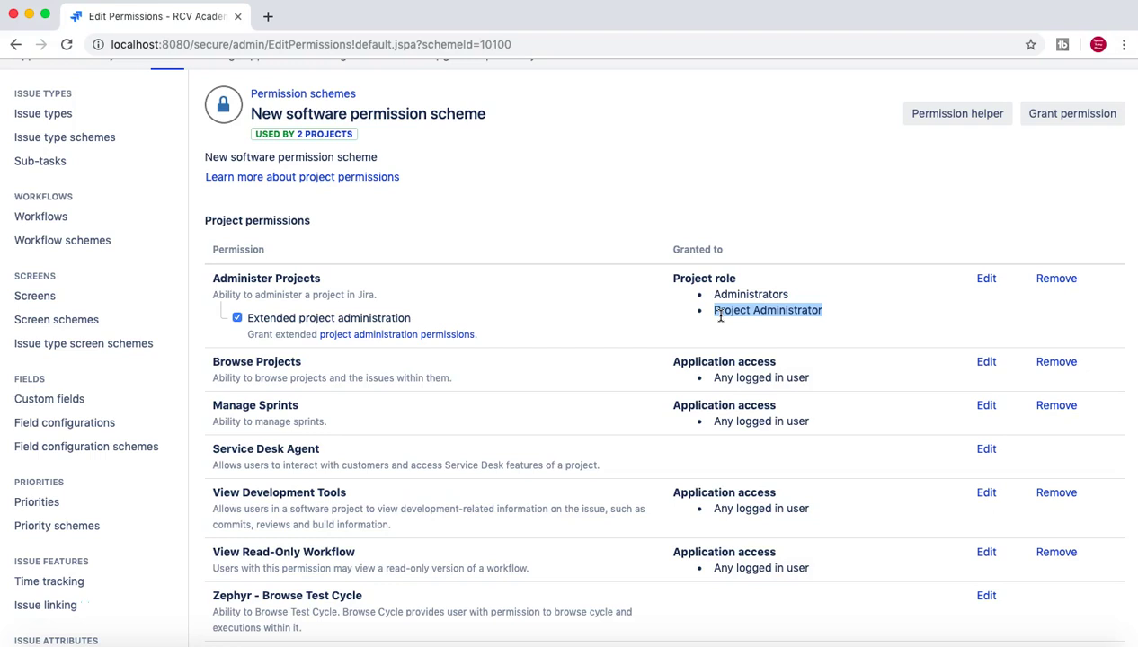
pyautogui.scroll(3, 720, 315)
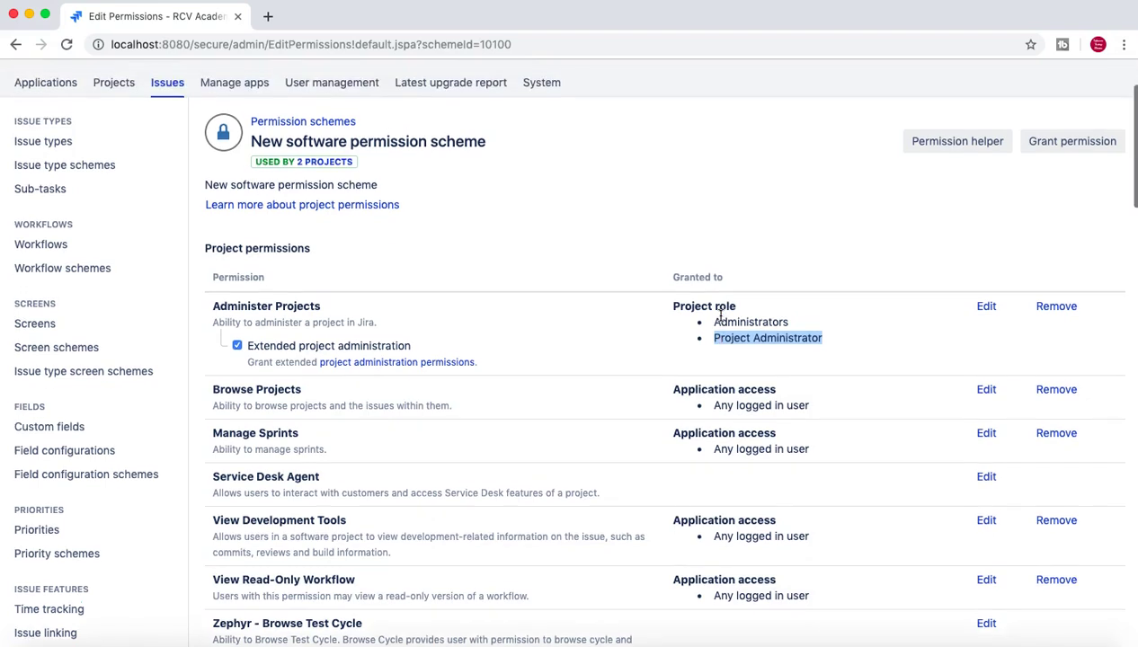